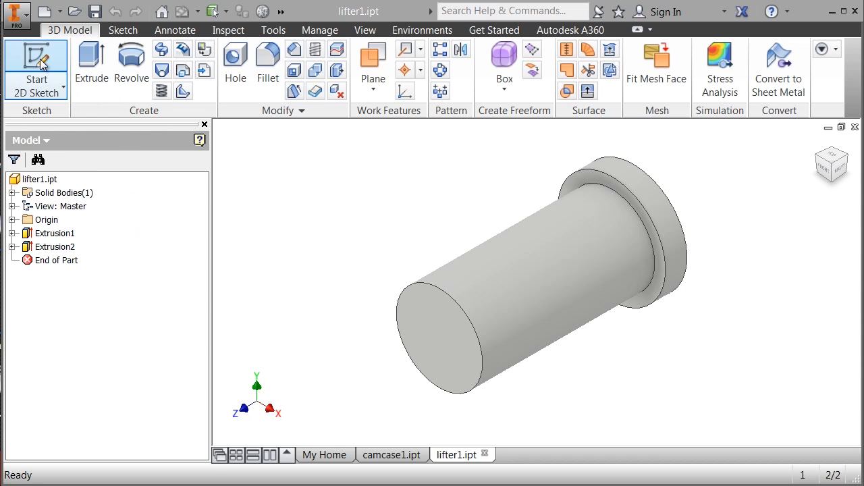
# Step: Create a new assembly from the English Standard (in).iam template and narrow the model browser to enlarge the graphics area
pyautogui.click(43, 12)
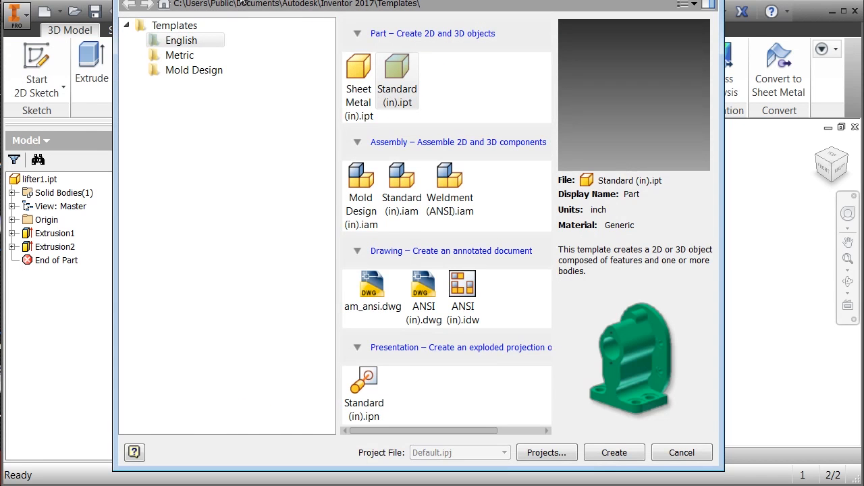
pyautogui.moveTo(262, 1)
pyautogui.mouseDown()
pyautogui.moveTo(260, 48)
pyautogui.moveTo(255, 0)
pyautogui.mouseUp()
pyautogui.click(385, 183)
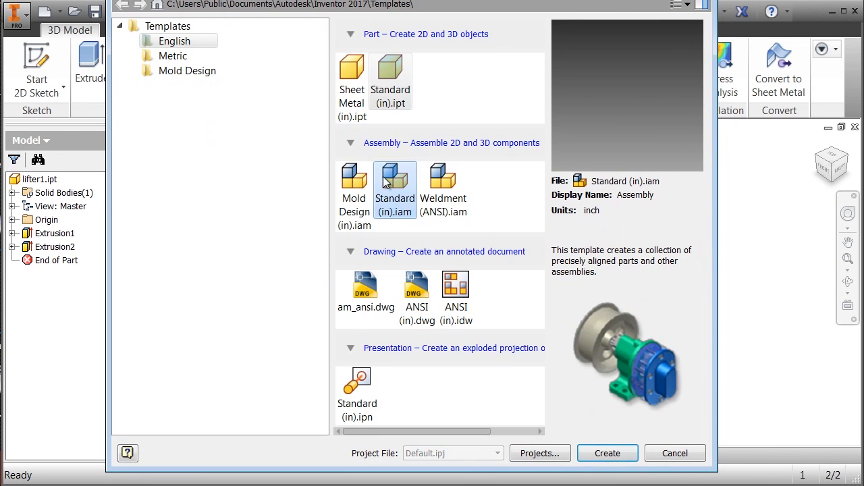
pyautogui.click(594, 456)
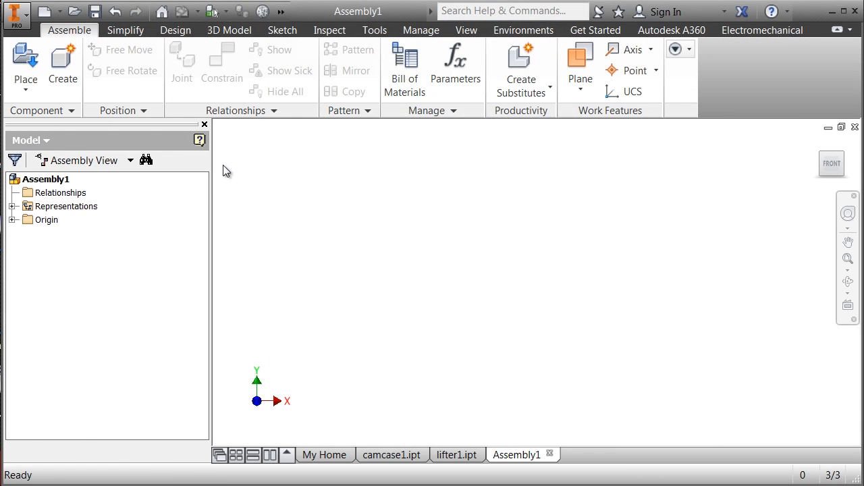
pyautogui.moveTo(211, 218); pyautogui.dragTo(129, 217)
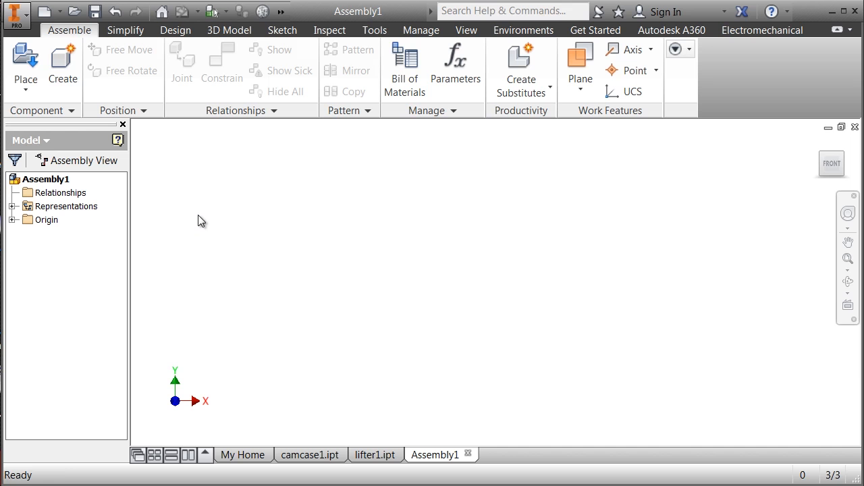
# Step: Place one instance of the camcase1 part from the Chapter 13 Graphics folder in the assembly
pyautogui.click(35, 60)
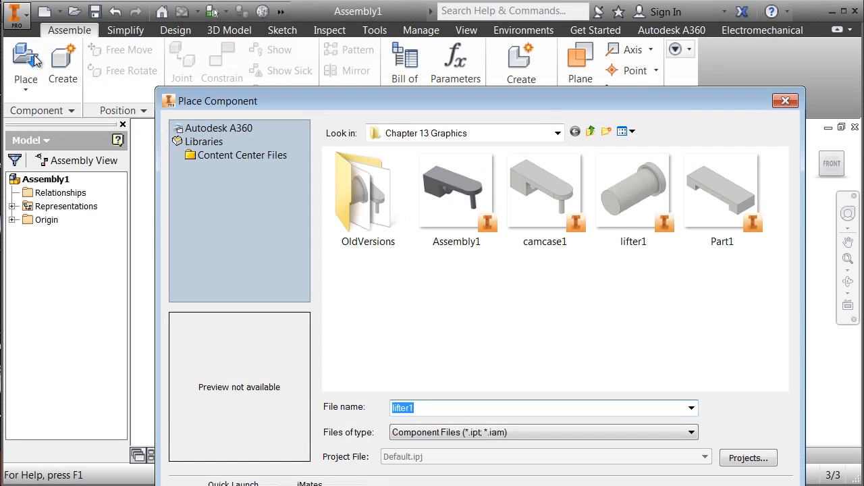
pyautogui.click(535, 205)
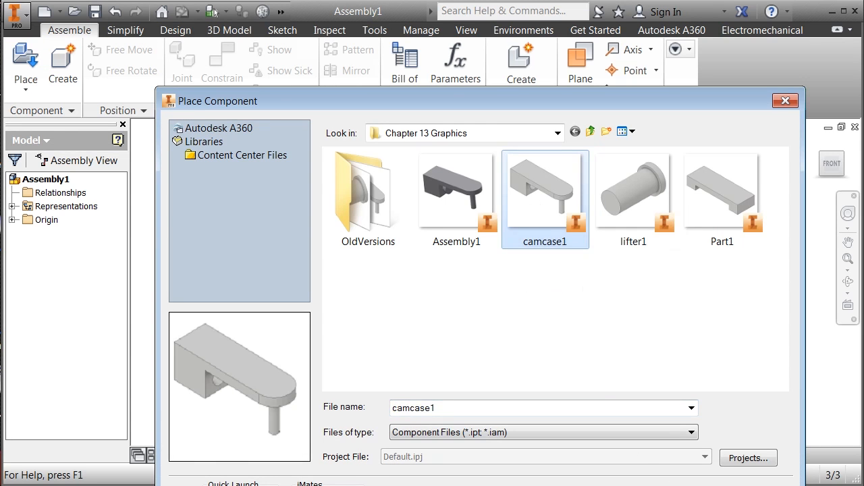
pyautogui.press('Return')
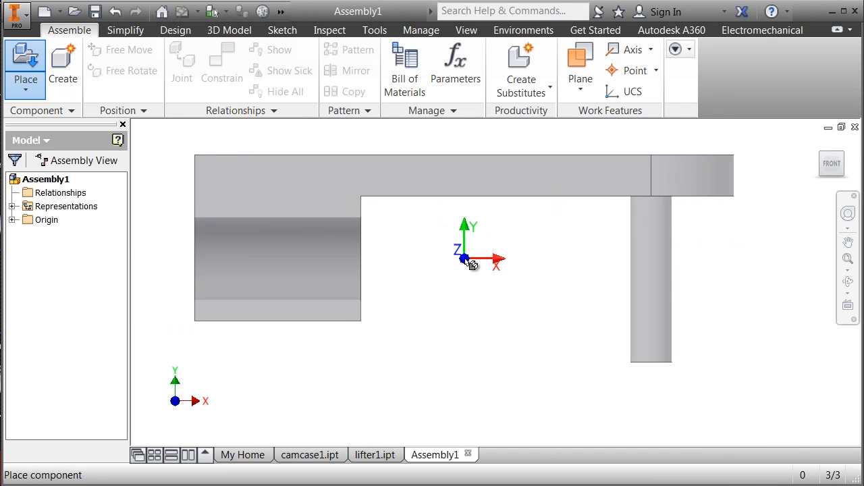
pyautogui.click(471, 257)
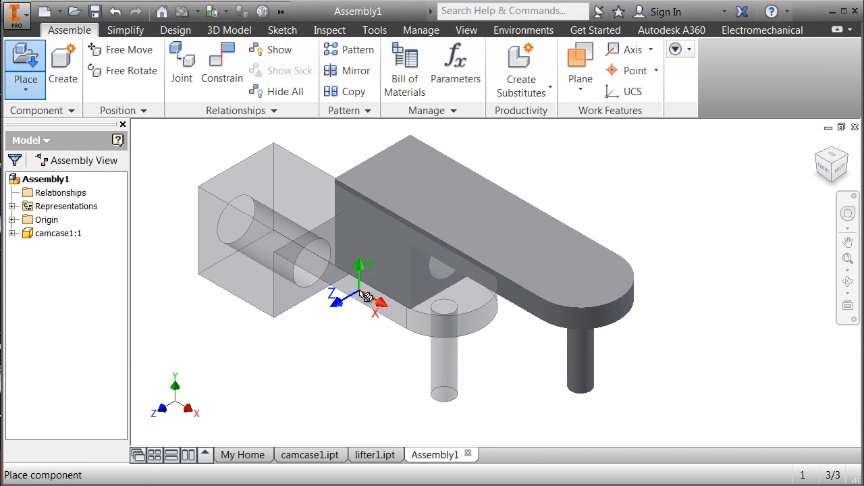
pyautogui.press('Escape')
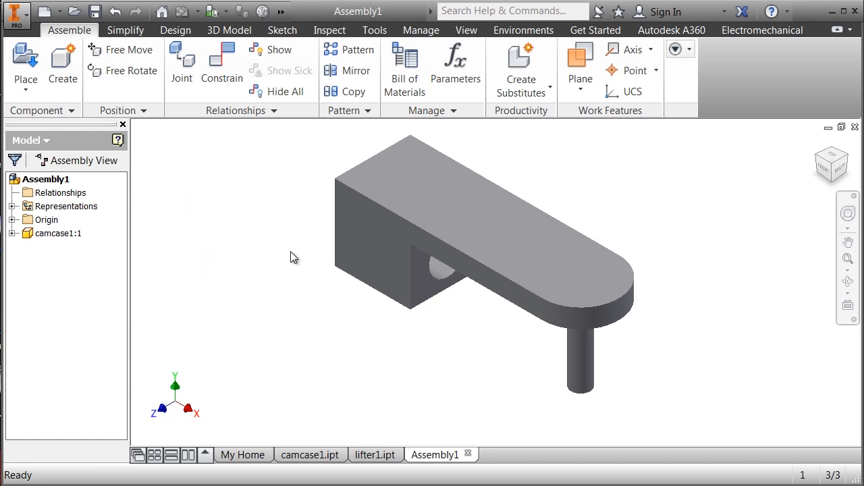
# Step: Place one instance of the lifter1 part in the empty space in front of the cam case block
pyautogui.click(26, 62)
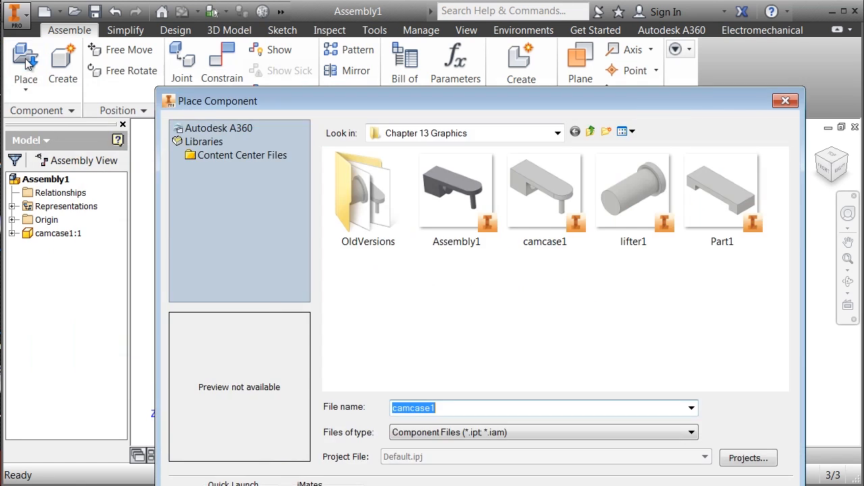
pyautogui.click(620, 191)
pyautogui.doubleClick(620, 190)
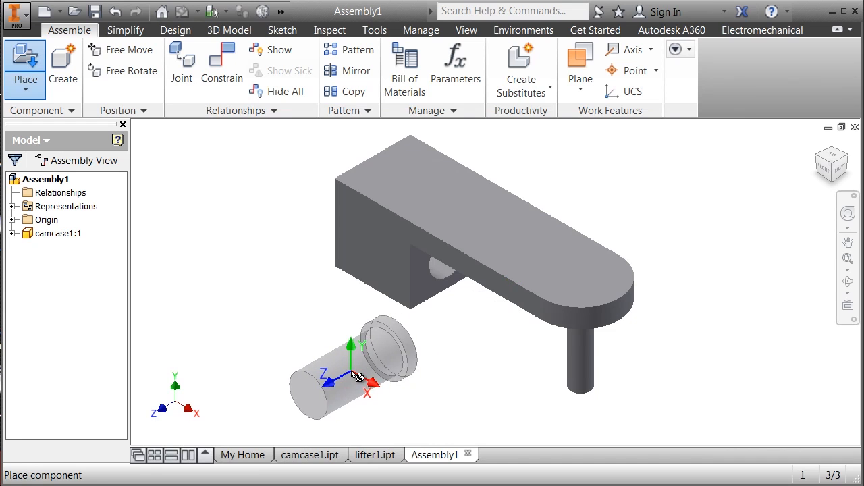
pyautogui.click(358, 376)
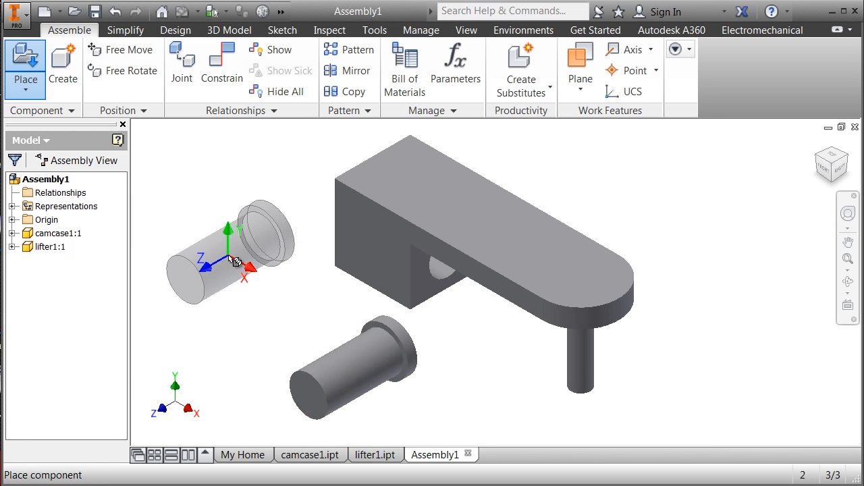
pyautogui.press('Escape')
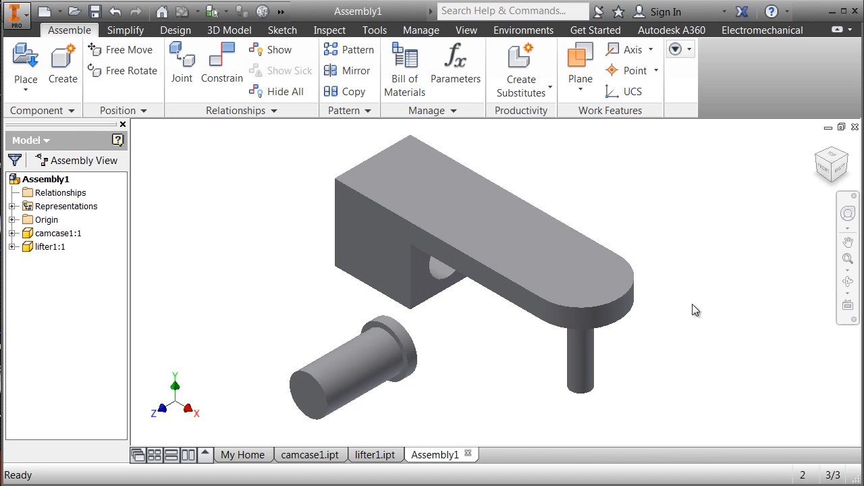
# Step: Move the lifter off the cam case into the open space beside its block, with the case's bore in view
pyautogui.click(849, 285)
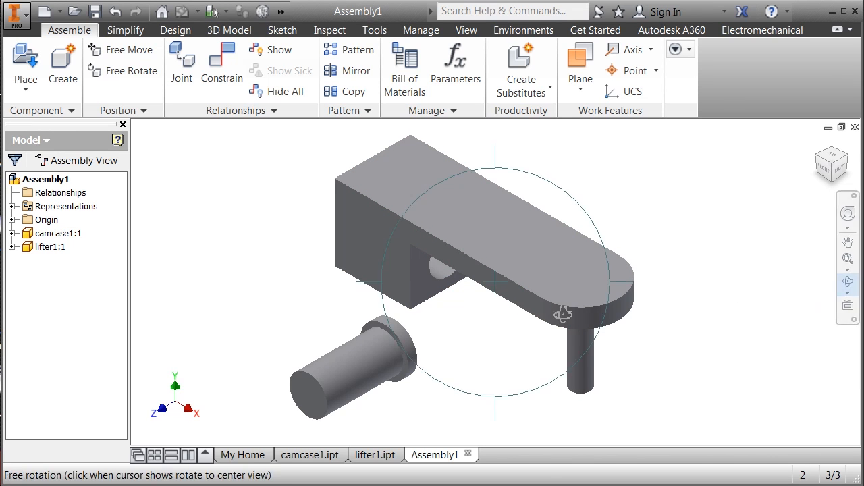
pyautogui.moveTo(495, 350); pyautogui.dragTo(525, 200)
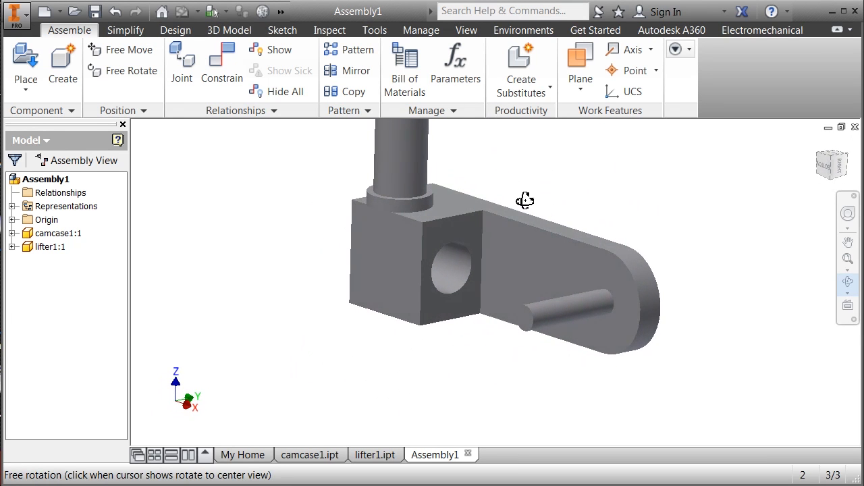
pyautogui.rightClick(573, 198)
pyautogui.press('Escape')
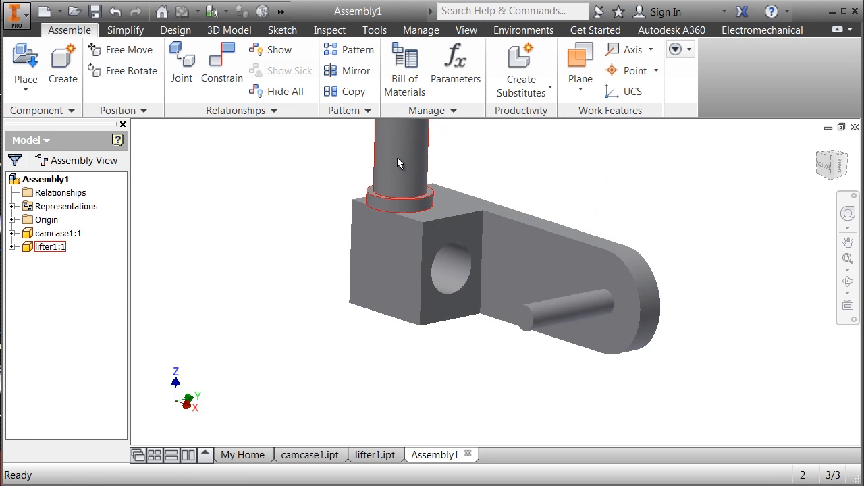
pyautogui.moveTo(398, 159); pyautogui.dragTo(266, 316)
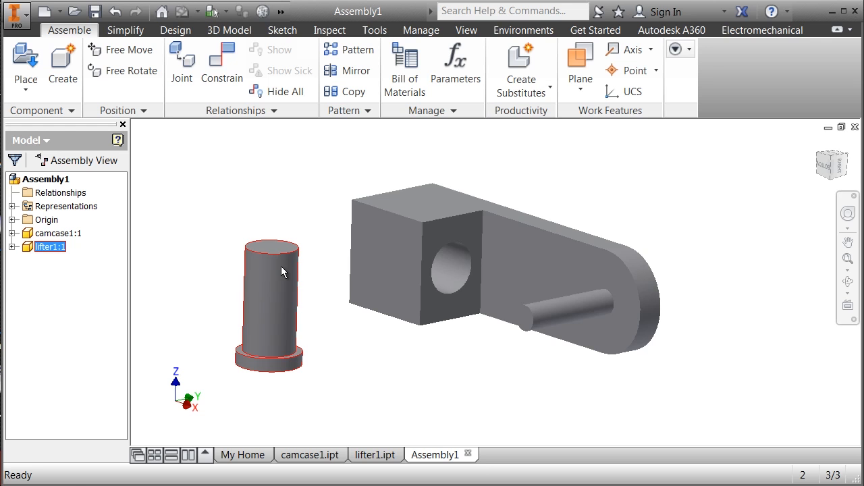
# Step: Free Rotate the lifter so its shaft roughly parallels the cam case bore and its flanged head faces the pin side
pyautogui.click(131, 72)
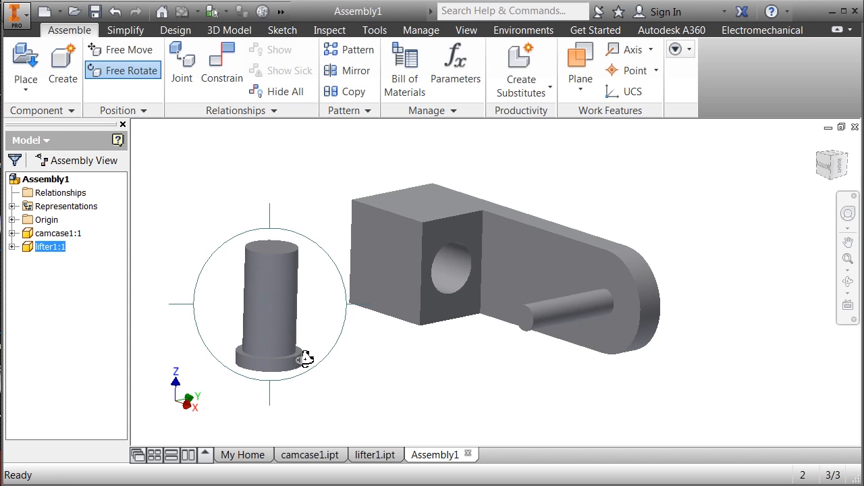
pyautogui.moveTo(257, 357); pyautogui.dragTo(347, 272)
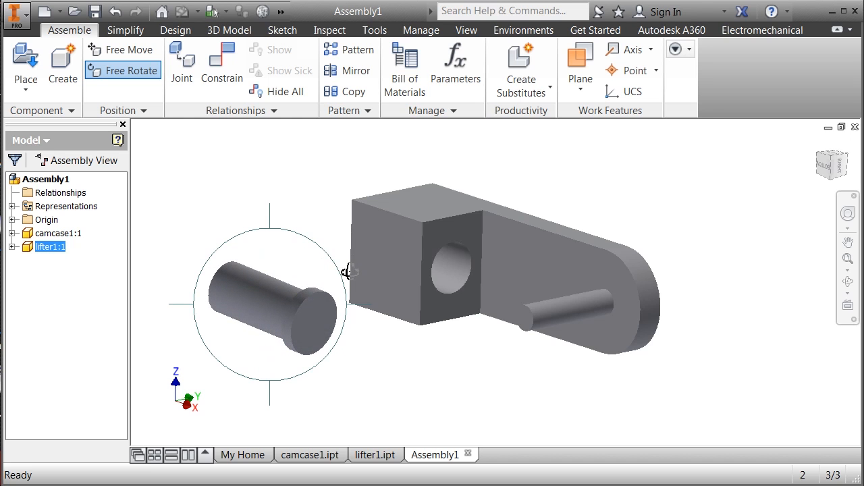
pyautogui.rightClick(319, 234)
pyautogui.click(352, 227)
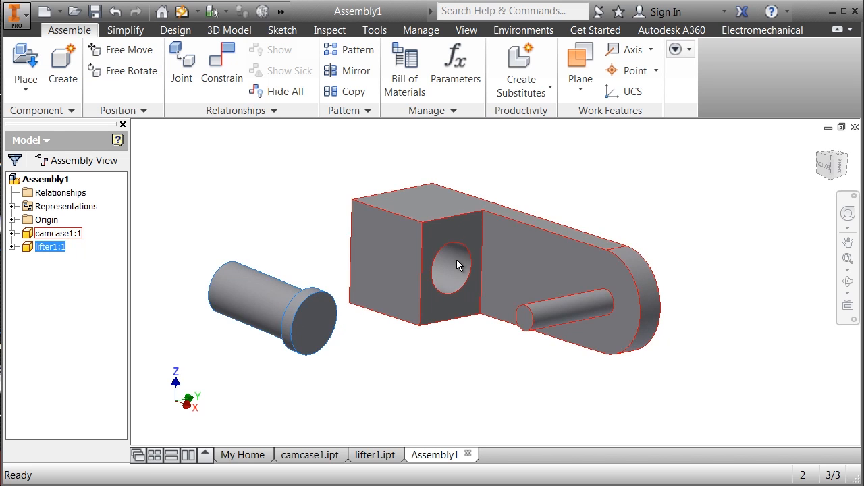
# Step: Apply a Mate constraint with 0.000 in offset between the lifter's shaft axis and the axis of the cam case bore
pyautogui.click(223, 66)
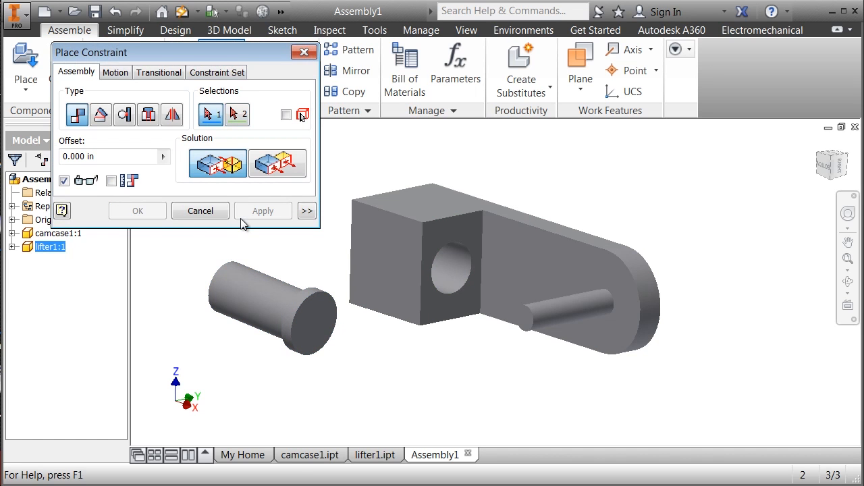
pyautogui.click(255, 297)
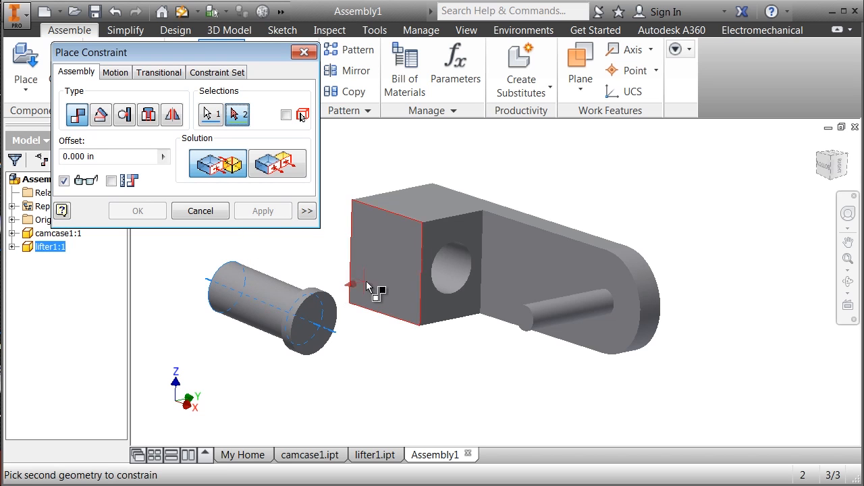
pyautogui.click(444, 271)
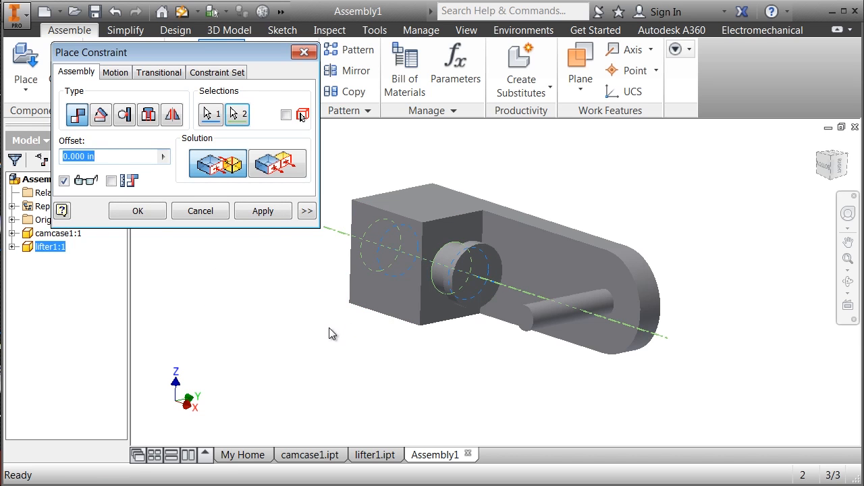
pyautogui.click(262, 211)
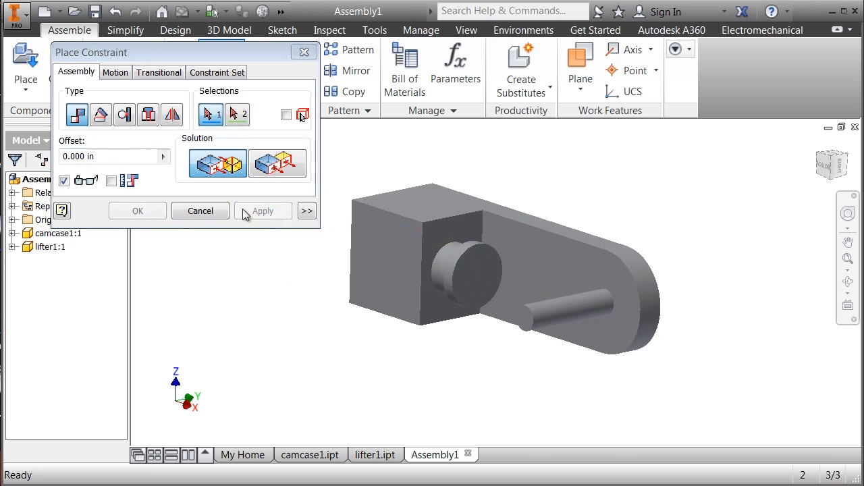
pyautogui.click(202, 211)
# Step: Ground the camcase1 component and test the constrained lifter's movement by sliding it slightly in the bore
pyautogui.moveTo(461, 279); pyautogui.dragTo(455, 304)
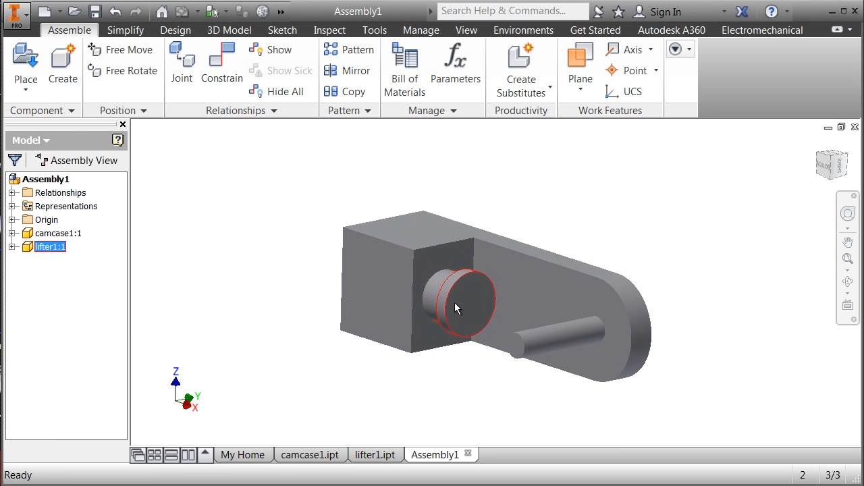
pyautogui.click(343, 363)
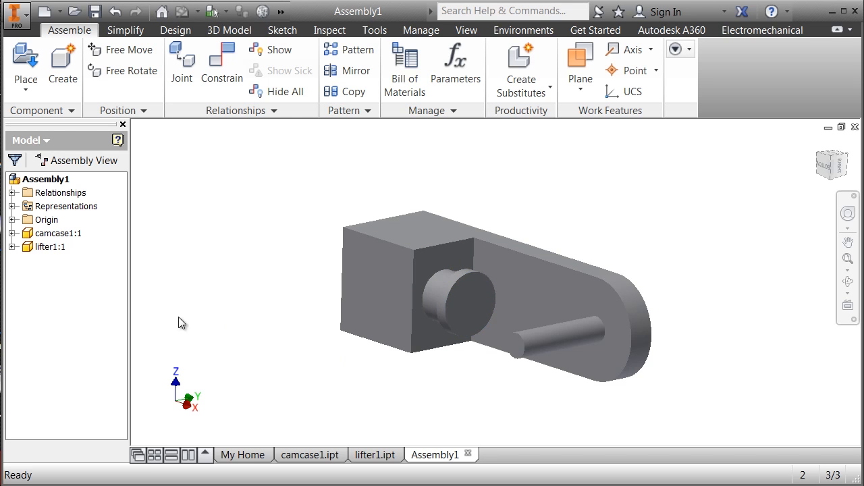
pyautogui.rightClick(43, 236)
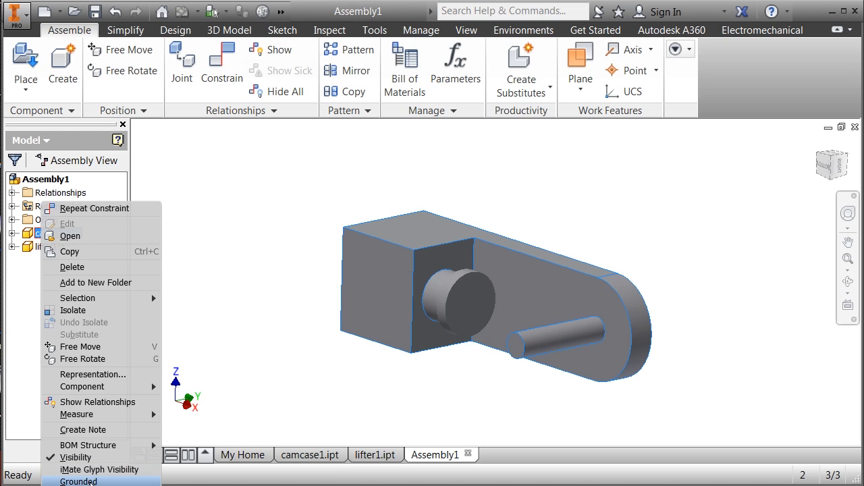
pyautogui.click(90, 481)
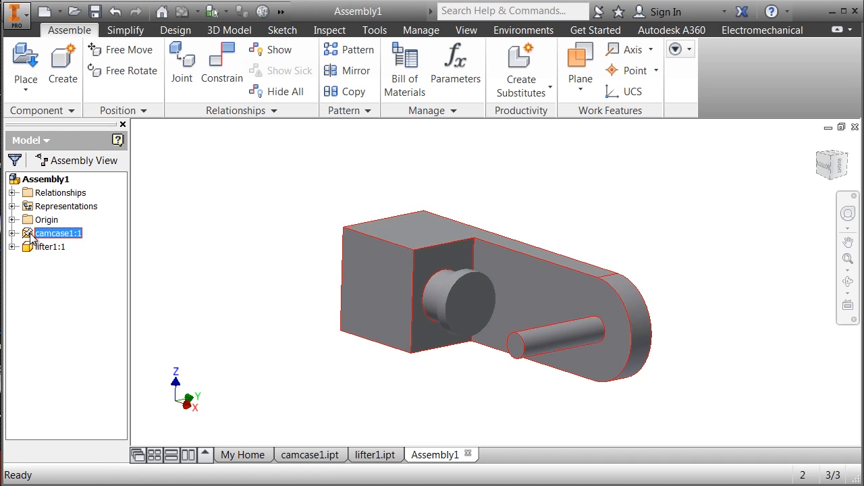
pyautogui.moveTo(469, 302)
pyautogui.mouseDown()
pyautogui.moveTo(512, 310)
pyautogui.moveTo(456, 310)
pyautogui.moveTo(512, 310)
pyautogui.moveTo(472, 311)
pyautogui.mouseUp()
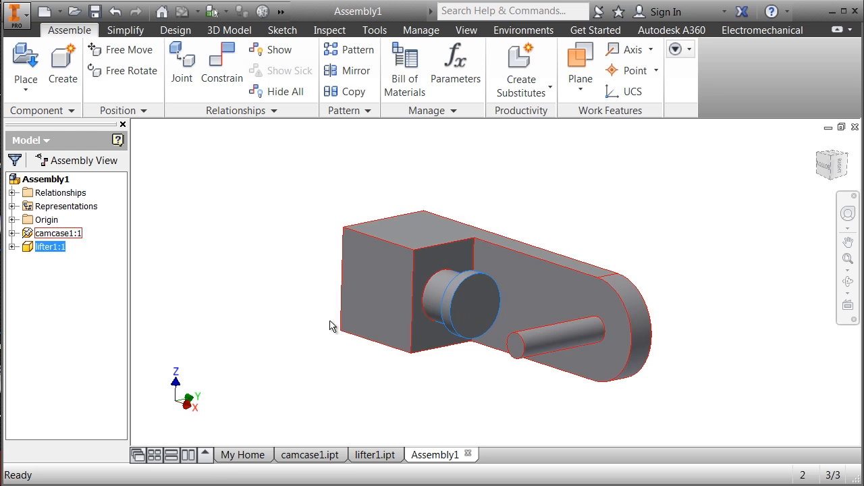
pyautogui.click(278, 211)
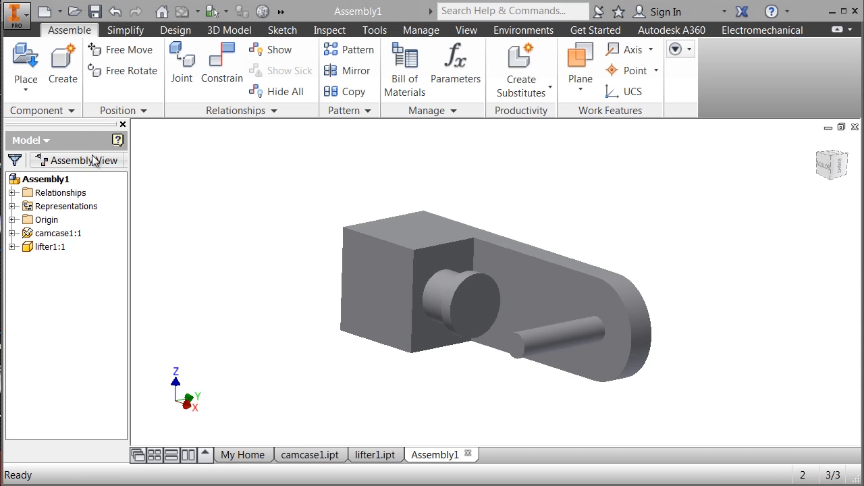
# Step: Start the Disc Cam generator, saving the assembly as Assembly1 together with its dependent part files
pyautogui.click(175, 30)
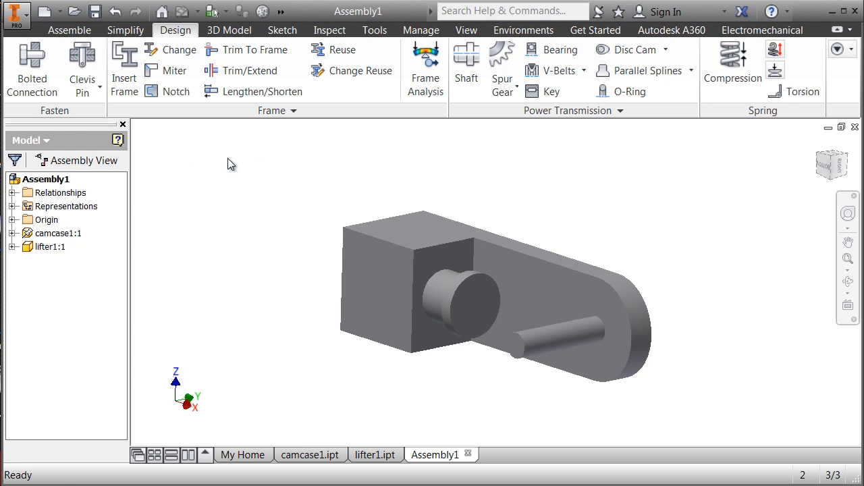
pyautogui.click(665, 50)
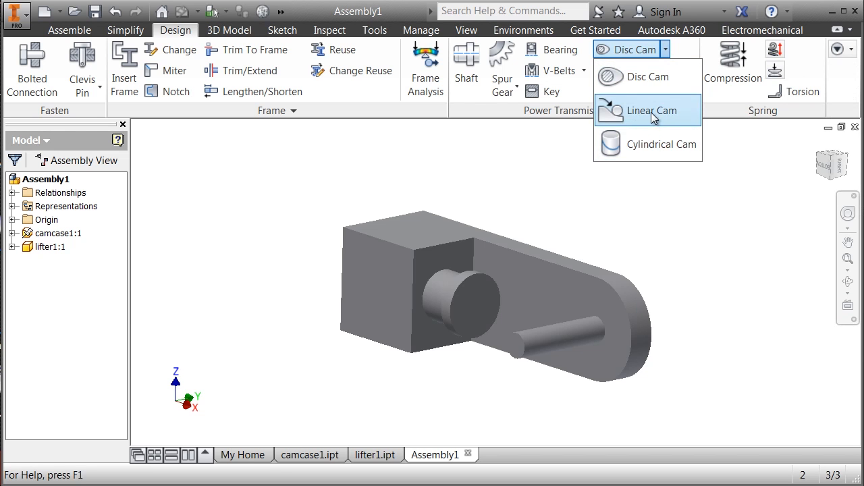
pyautogui.click(627, 78)
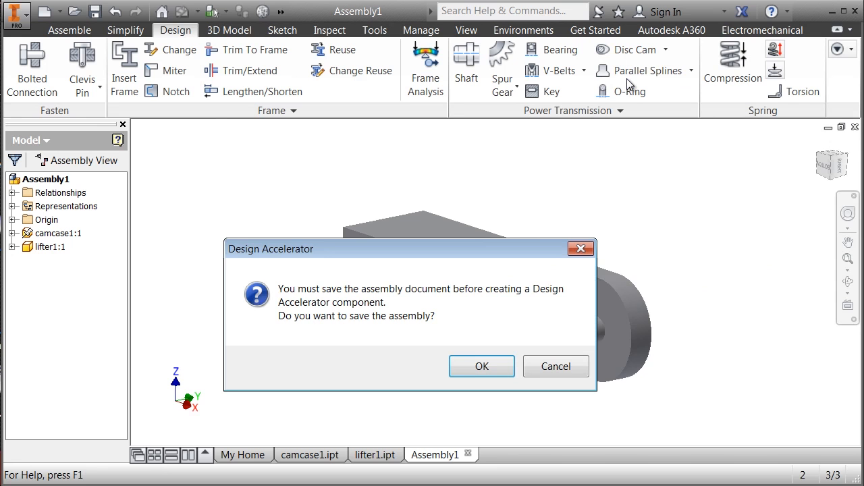
pyautogui.click(481, 367)
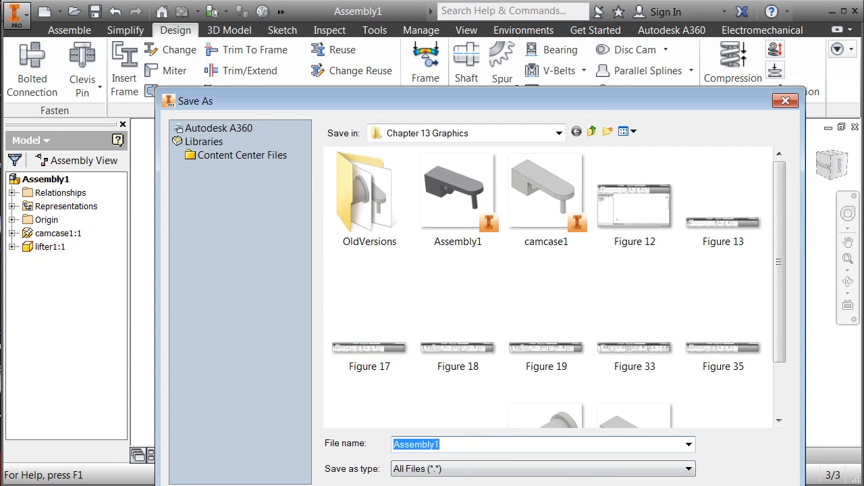
pyautogui.press('Return')
pyautogui.click(473, 308)
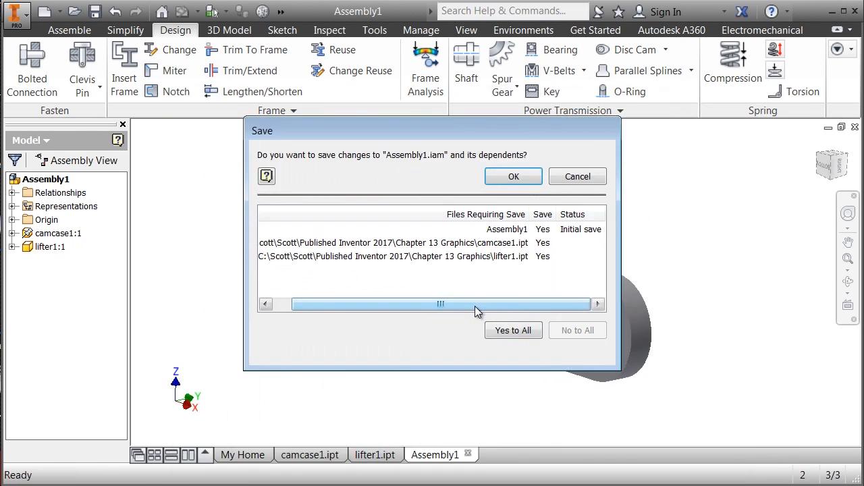
pyautogui.click(514, 176)
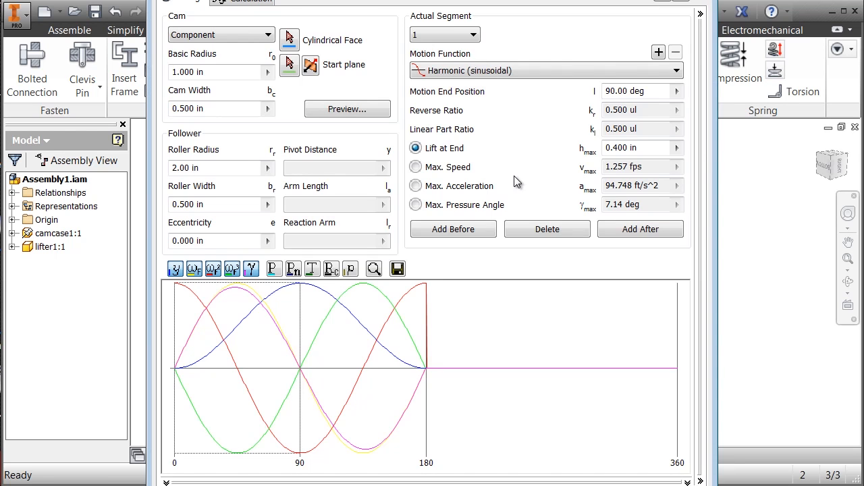
# Step: Generate a disc cam with 1.000 in basic radius, 0.500 in width and default file names, and place it beside the cam case block
pyautogui.moveTo(367, 0); pyautogui.dragTo(379, 0)
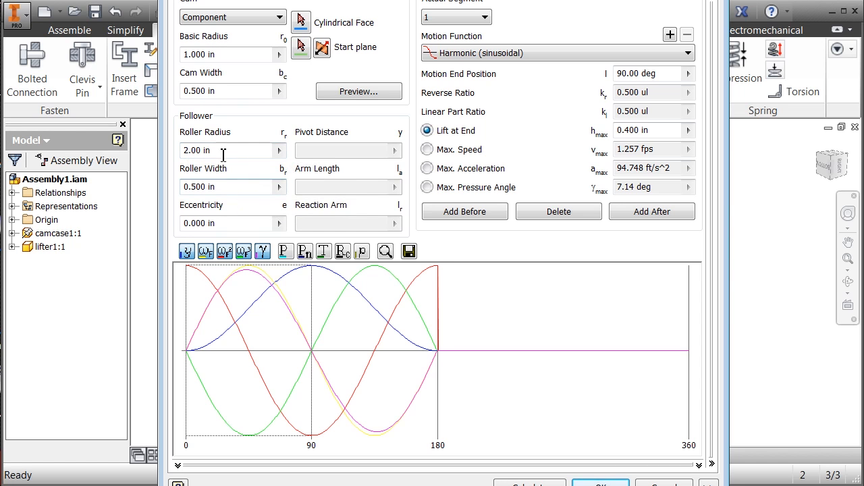
pyautogui.moveTo(526, 360)
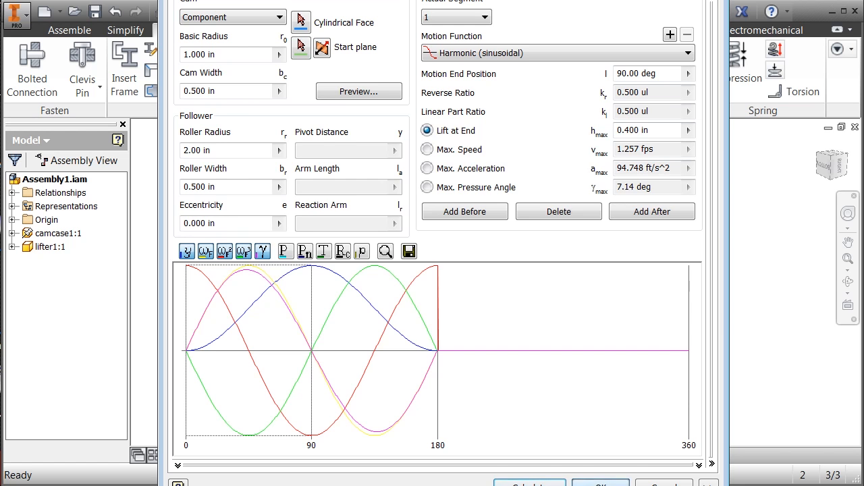
pyautogui.click(600, 483)
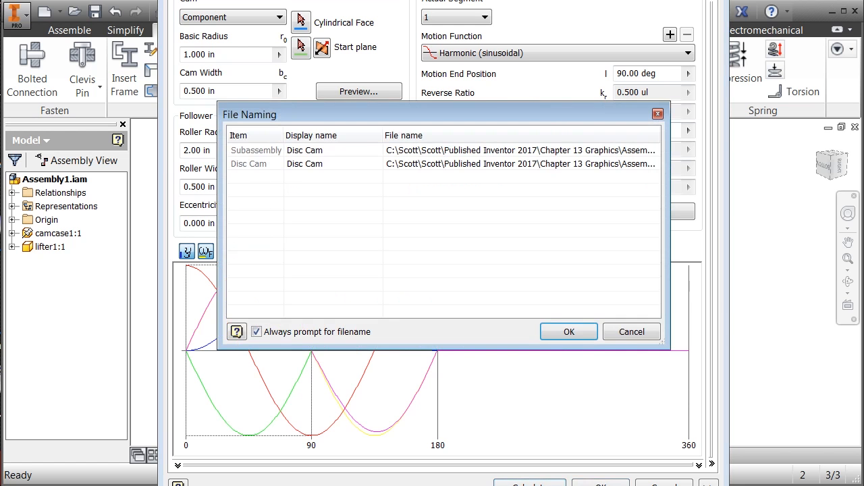
pyautogui.click(569, 333)
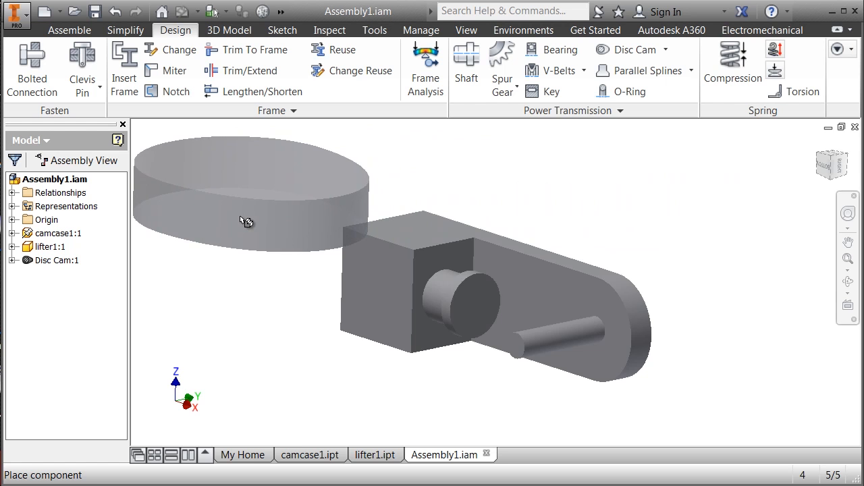
pyautogui.click(240, 216)
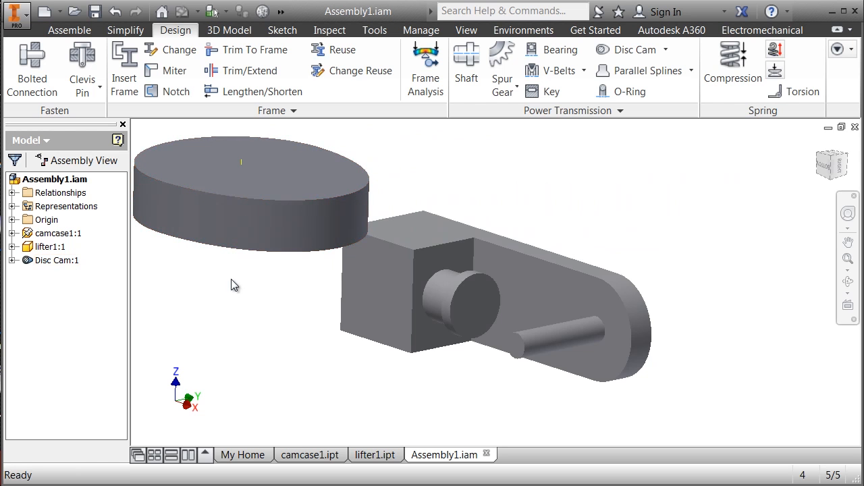
# Step: Open the Disc Cam part inside its subassembly for in-place editing, with the cam's flat face in view
pyautogui.click(849, 283)
pyautogui.moveTo(590, 316); pyautogui.dragTo(536, 234)
pyautogui.rightClick(536, 234)
pyautogui.click(579, 237)
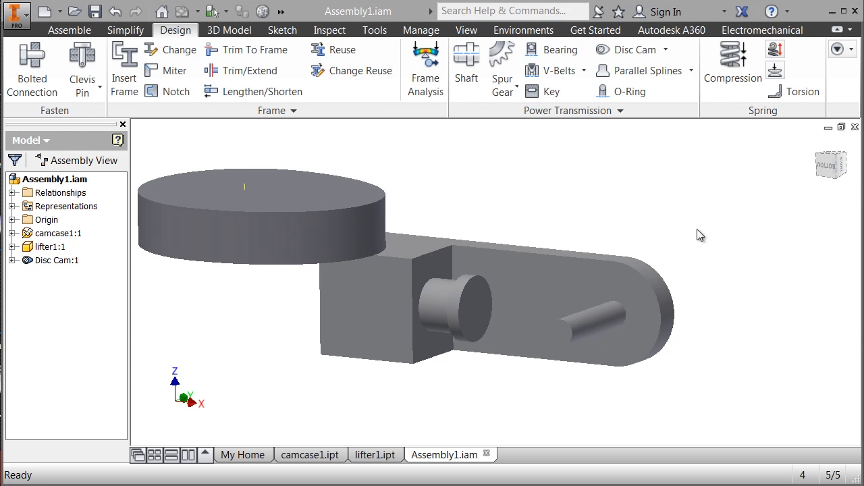
pyautogui.moveTo(816, 264)
pyautogui.click(844, 282)
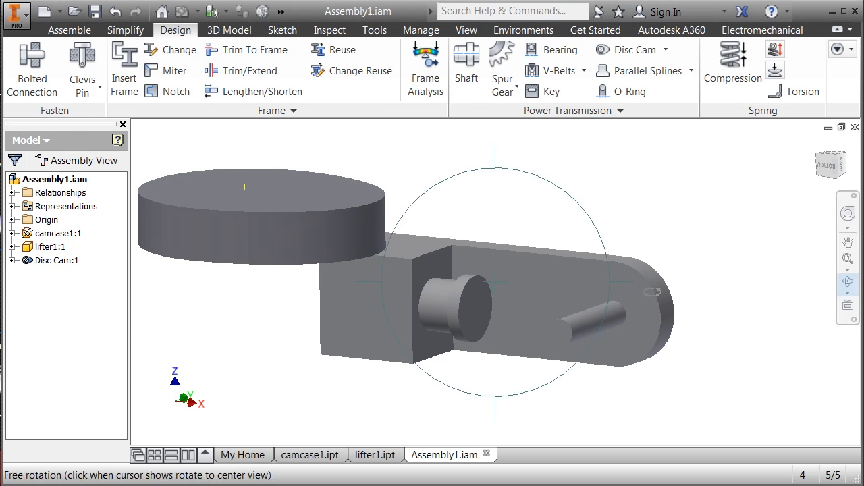
pyautogui.moveTo(460, 236); pyautogui.dragTo(481, 274)
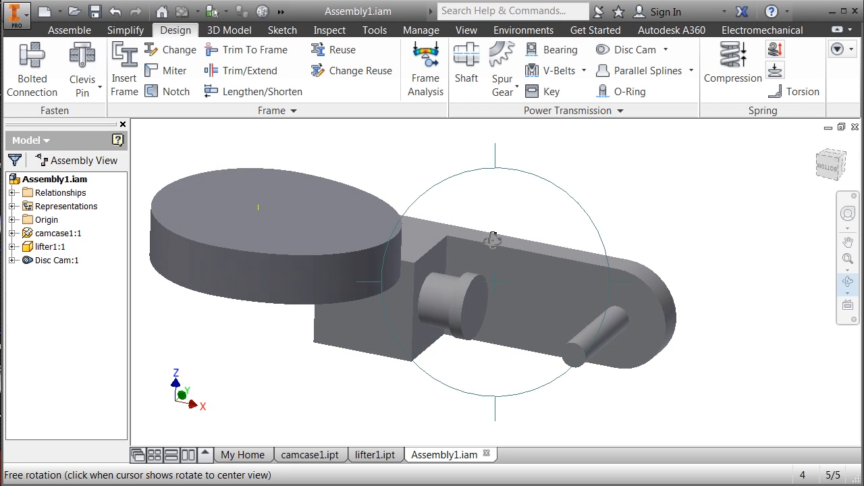
pyautogui.rightClick(499, 217)
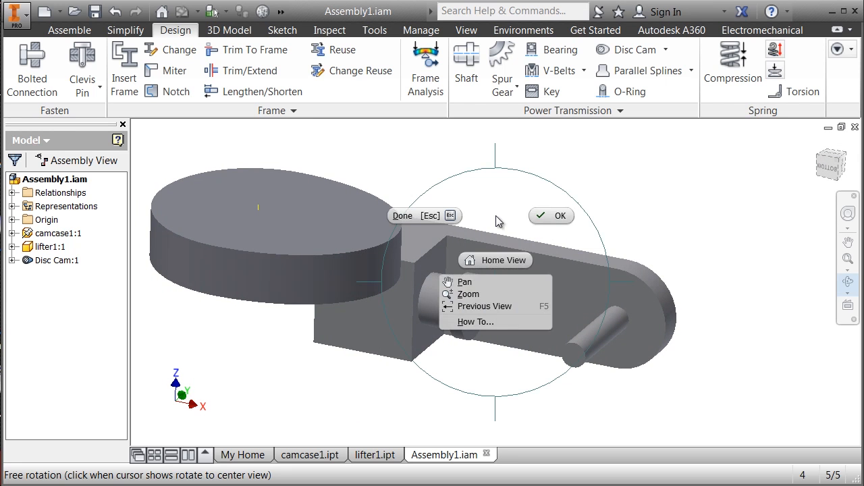
pyautogui.click(538, 219)
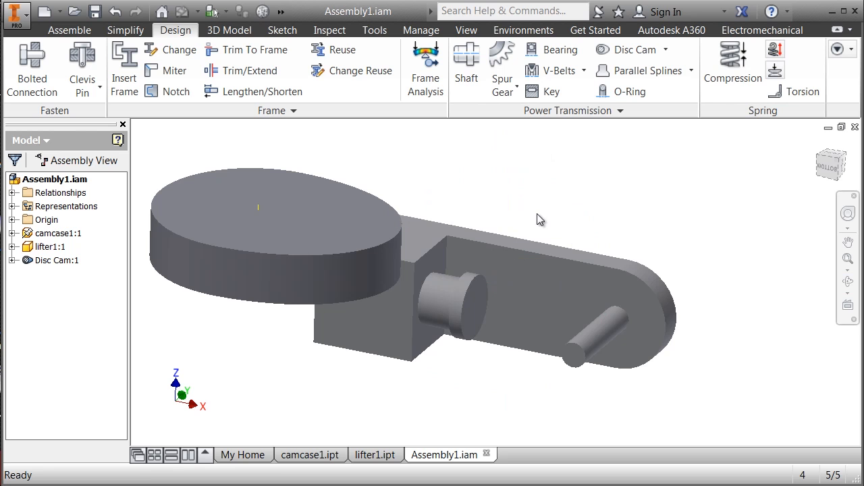
pyautogui.doubleClick(252, 209)
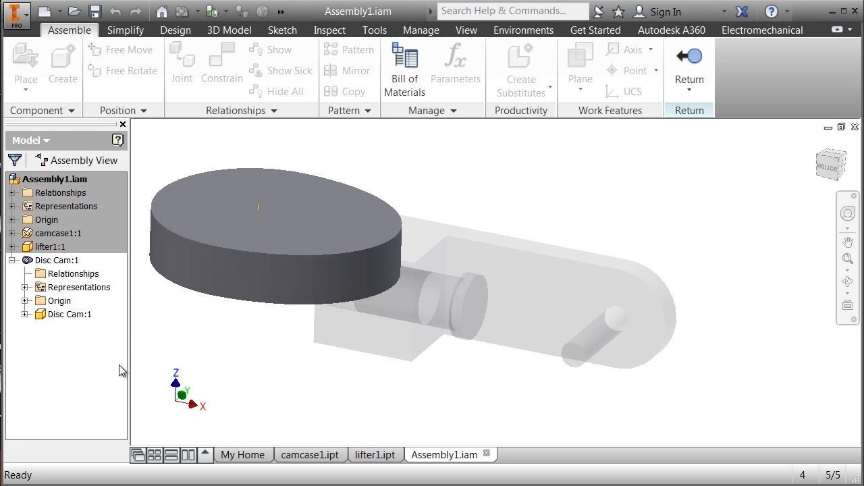
pyautogui.rightClick(252, 188)
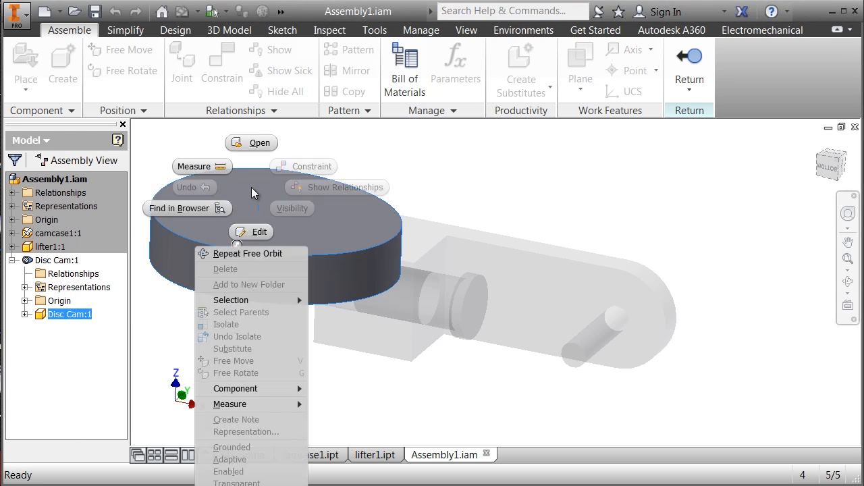
pyautogui.click(252, 232)
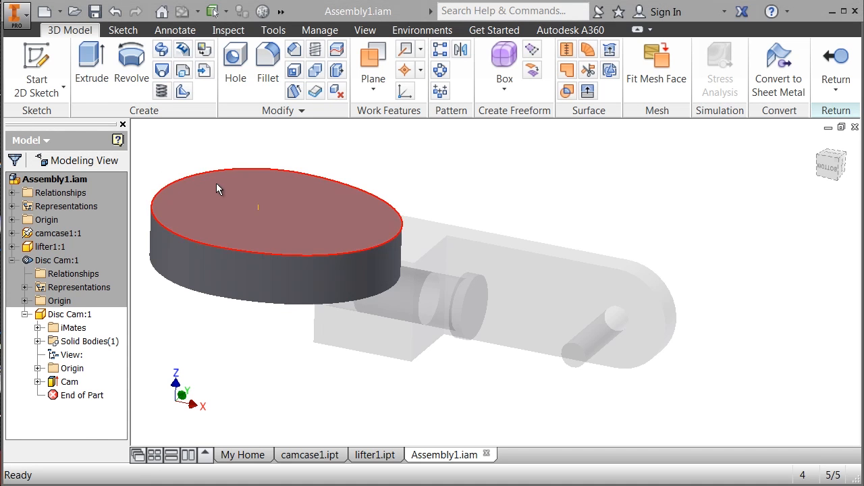
# Step: Start a sketch on the cam's upper flat face and draw a circle about 0.54 in in diameter centred on the origin
pyautogui.rightClick(237, 193)
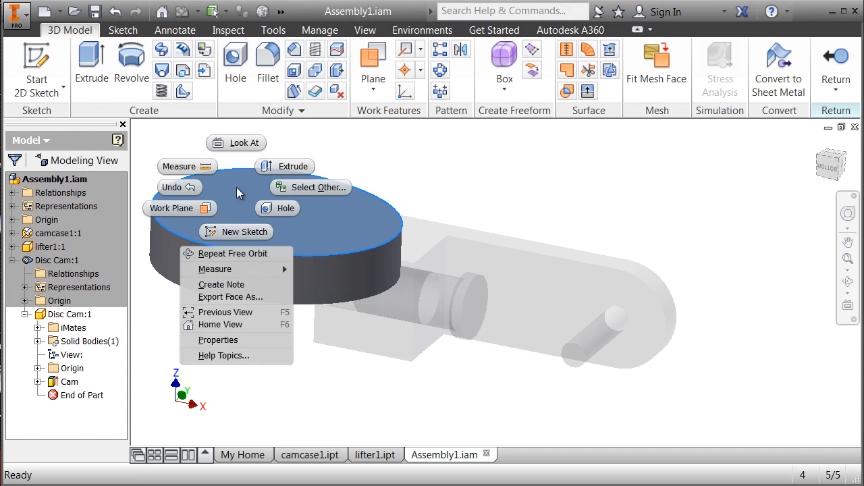
pyautogui.click(236, 228)
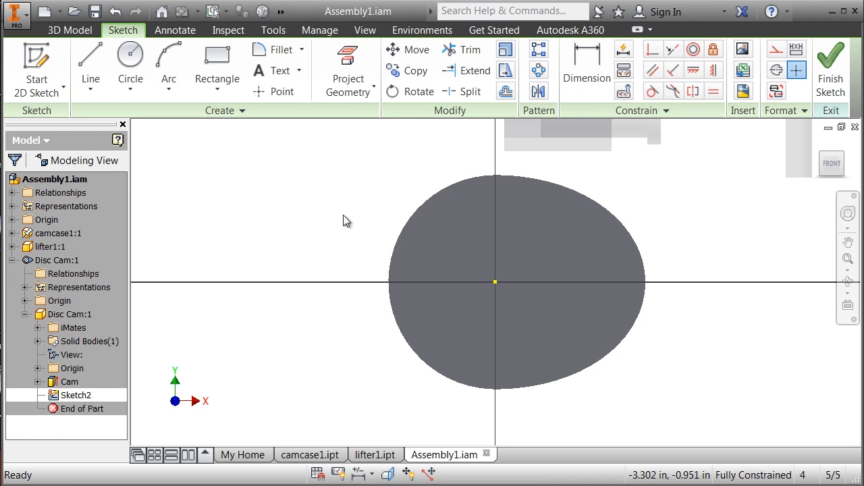
pyautogui.click(132, 55)
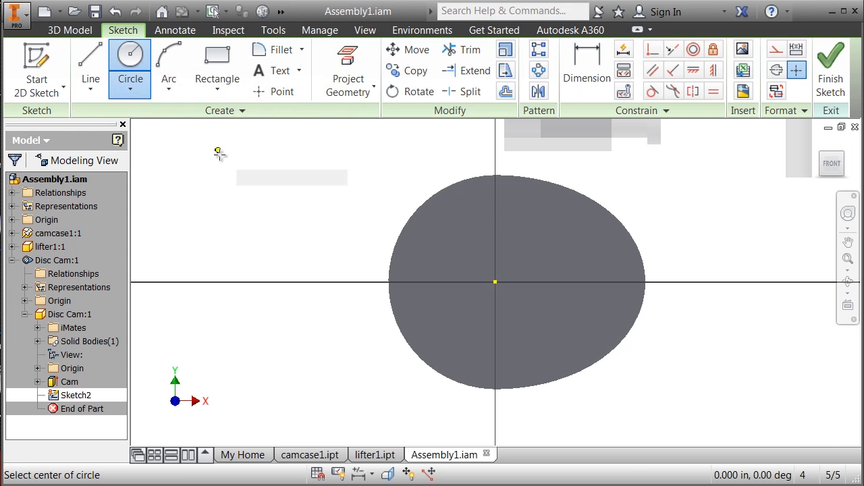
pyautogui.click(495, 281)
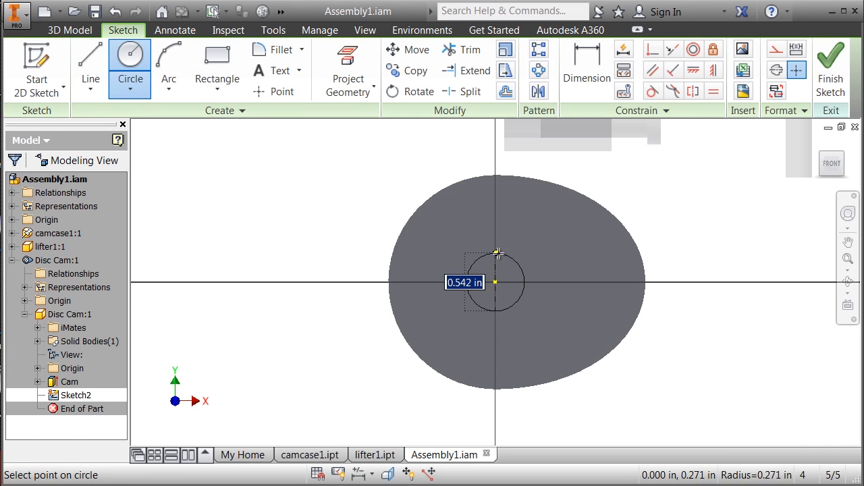
pyautogui.click(497, 253)
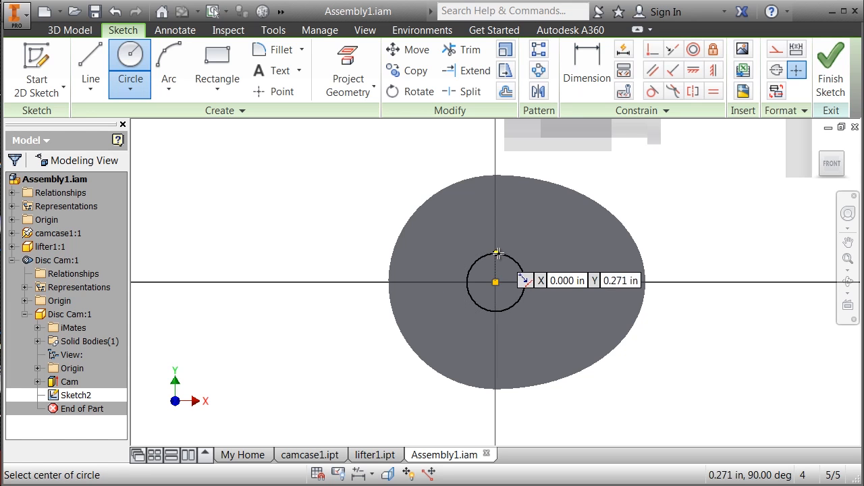
pyautogui.rightClick(497, 254)
pyautogui.click(551, 254)
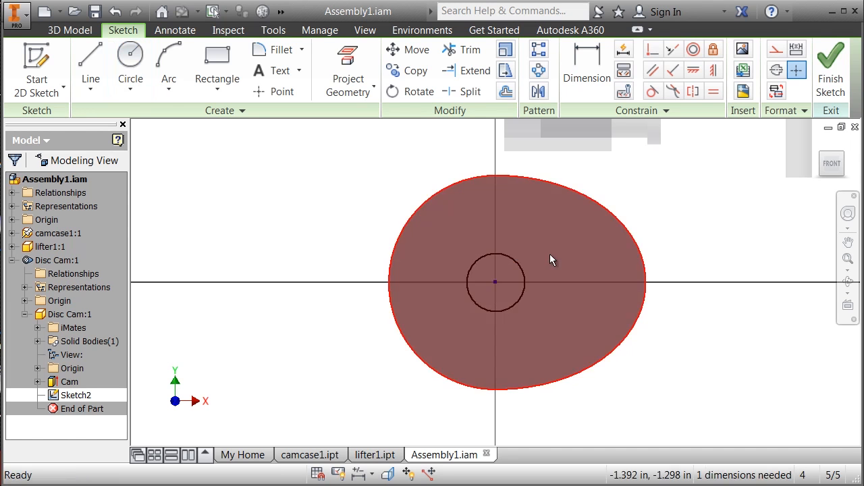
# Step: Dimension the diameter of the circle at the cam's centre as .25 in
pyautogui.click(584, 76)
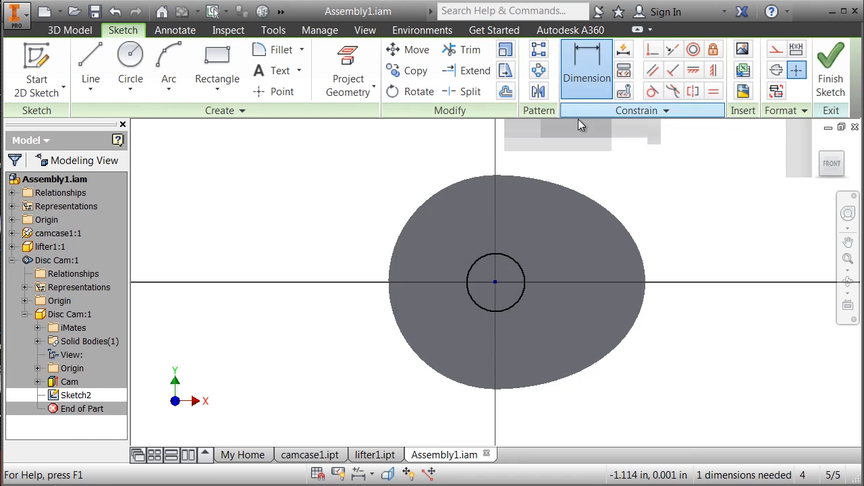
pyautogui.click(517, 265)
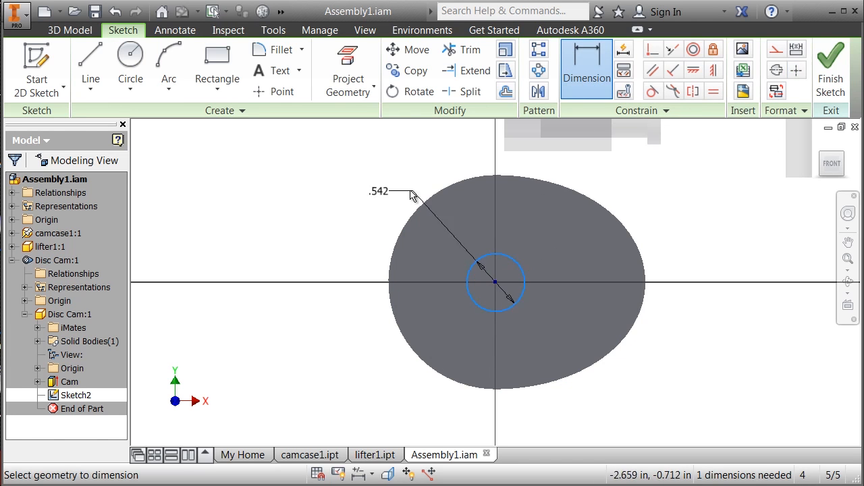
pyautogui.click(365, 181)
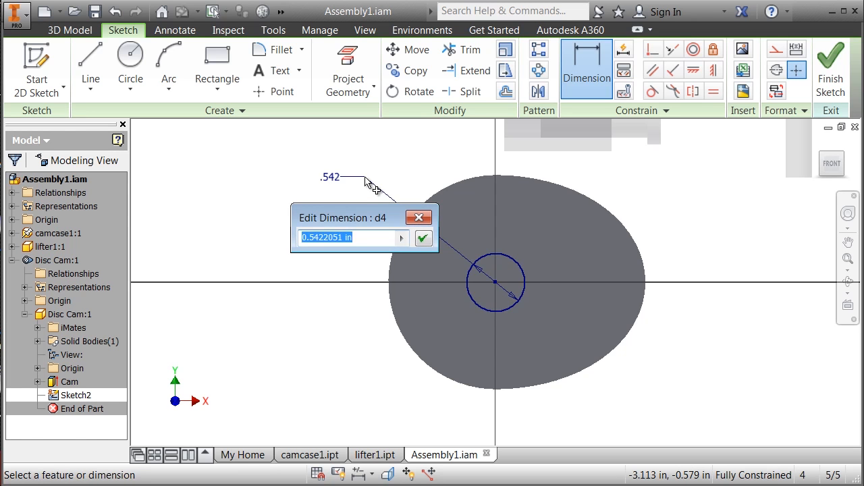
pyautogui.write('.2')
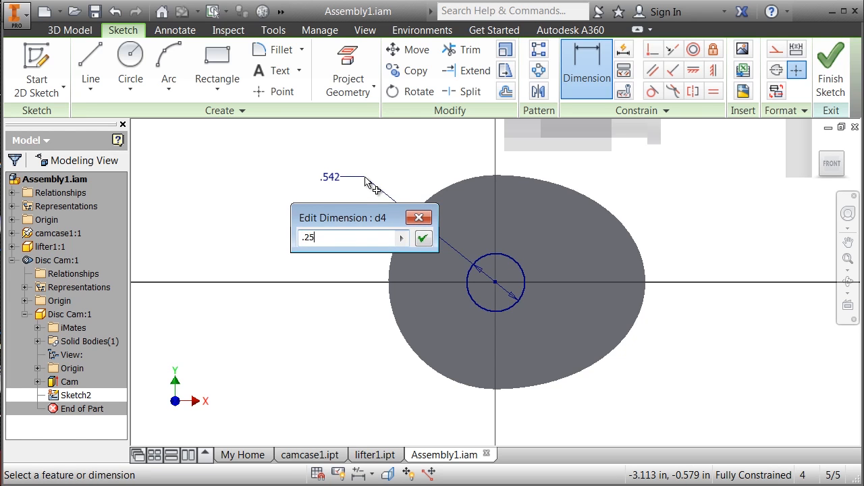
pyautogui.write('5')
pyautogui.press('Return')
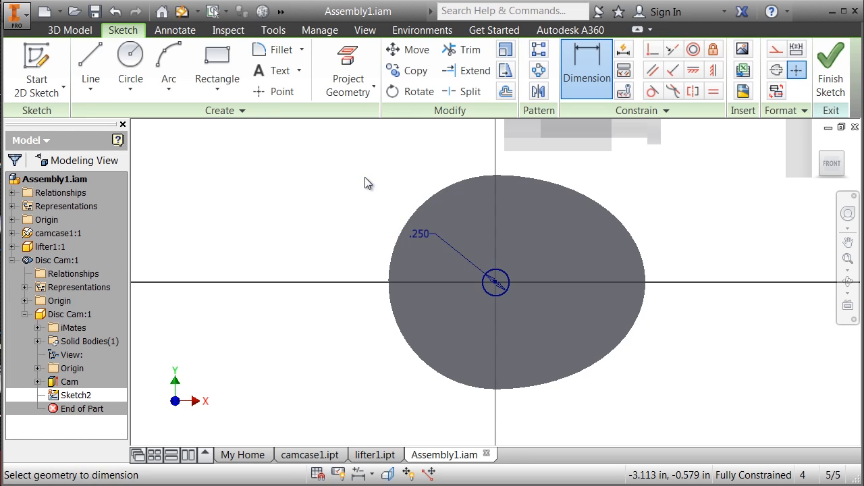
pyautogui.rightClick(365, 177)
pyautogui.click(407, 177)
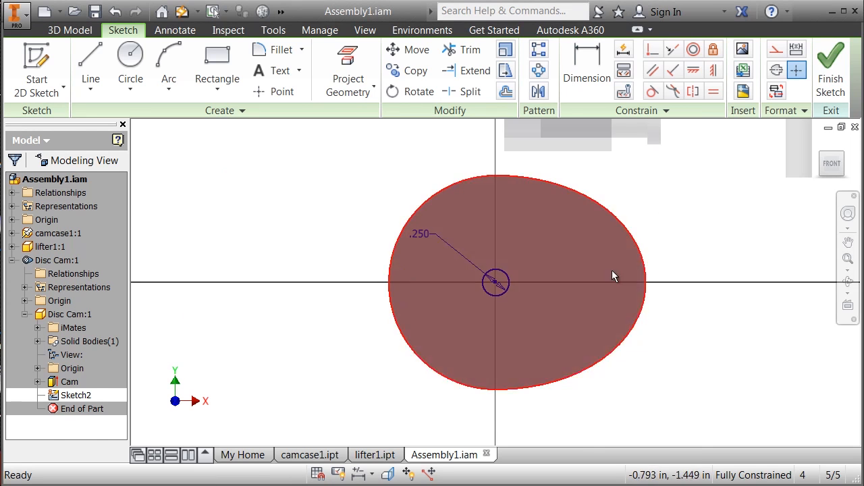
# Step: Draw a three-line rectangular keyway about 0.06 in deep, starting and ending on the right side of the .25 in circle
pyautogui.scroll(3, 615, 268)
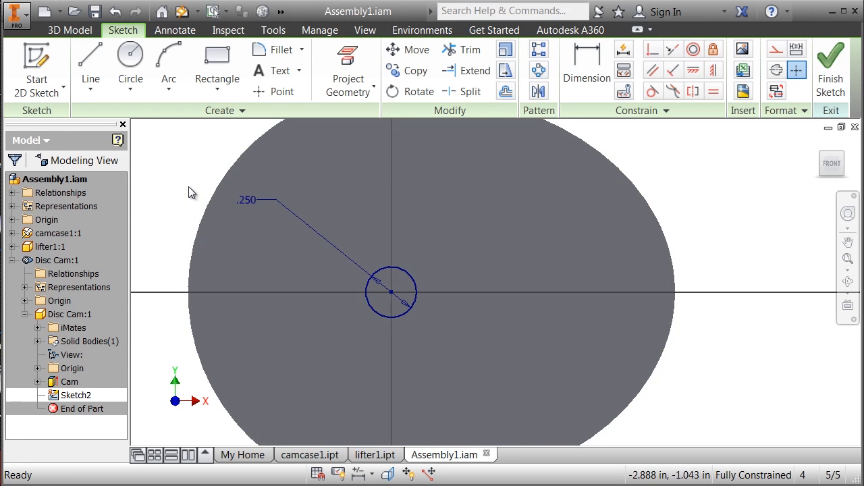
pyautogui.click(91, 67)
pyautogui.scroll(2, 314, 274)
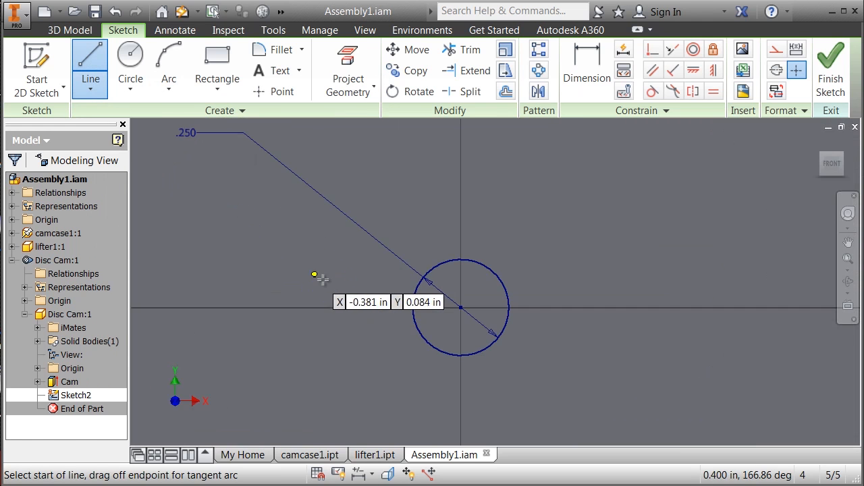
pyautogui.click(503, 329)
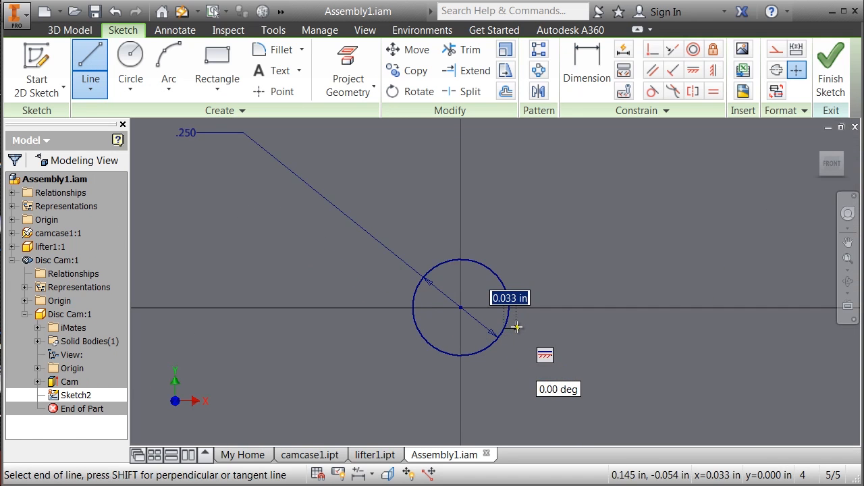
pyautogui.click(527, 284)
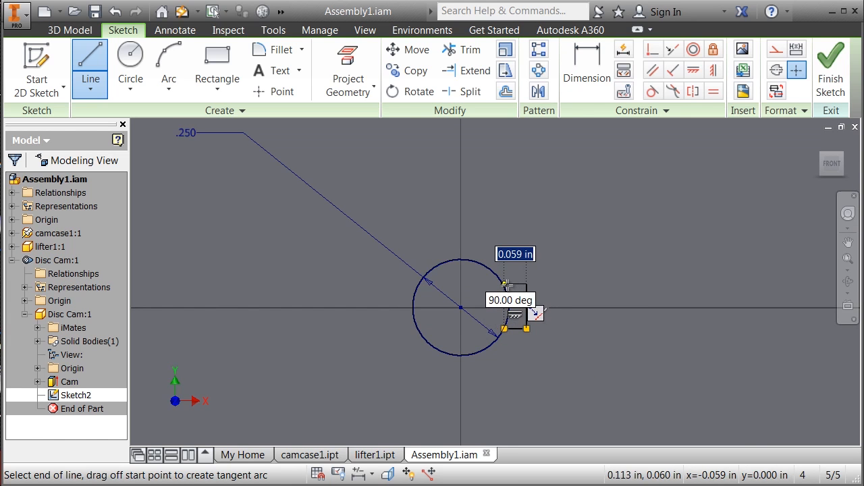
pyautogui.doubleClick(505, 285)
pyautogui.rightClick(507, 284)
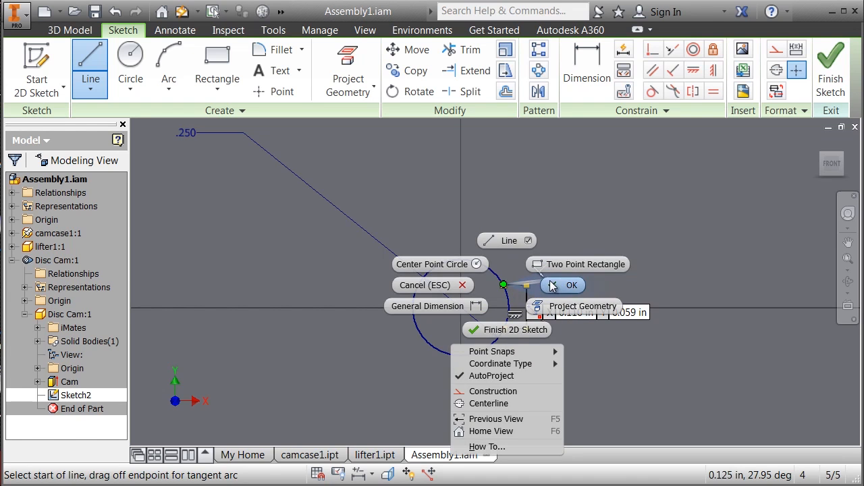
pyautogui.click(550, 286)
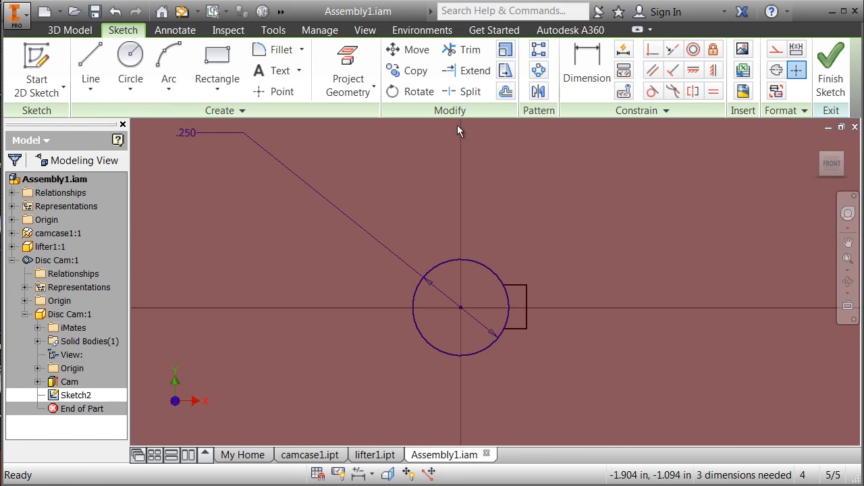
# Step: Trim the arc between the circle and the keyway into one keyed-hole outline and finish the sketch
pyautogui.click(475, 54)
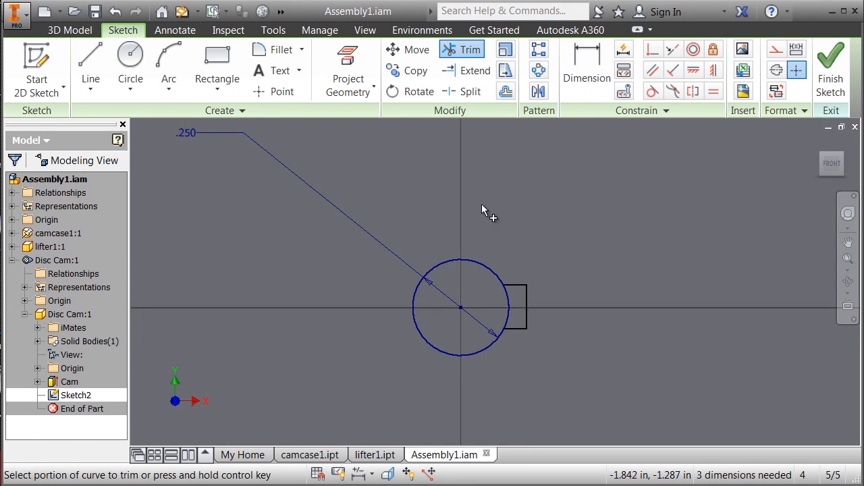
pyautogui.click(509, 292)
pyautogui.rightClick(505, 209)
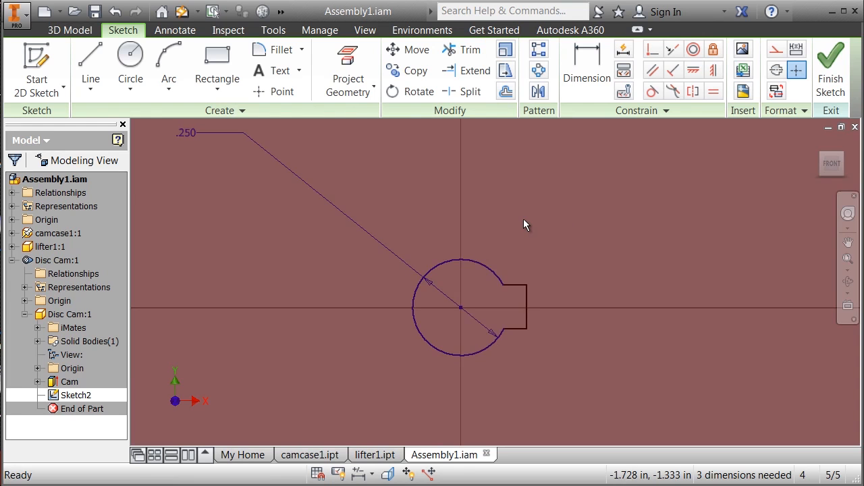
pyautogui.scroll(2, 525, 225)
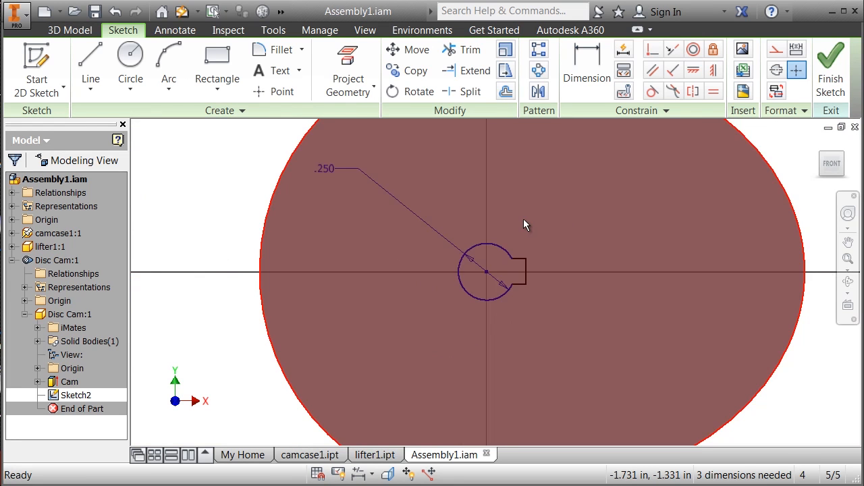
pyautogui.scroll(2, 524, 221)
pyautogui.rightClick(522, 205)
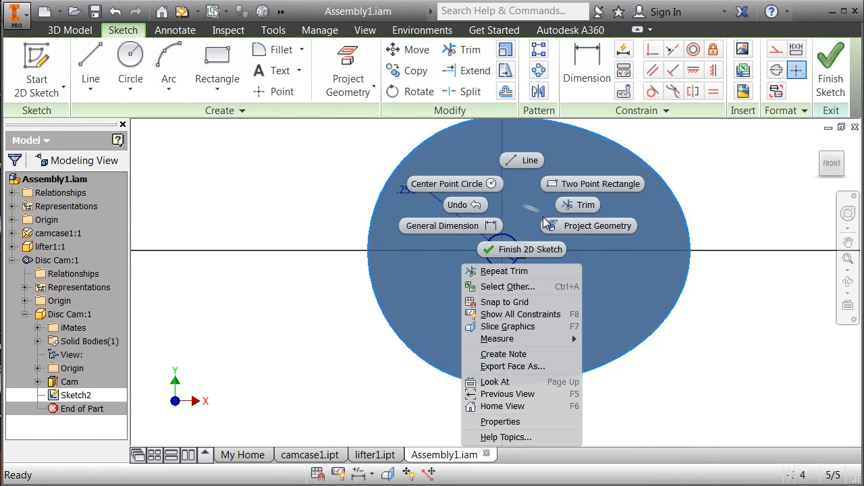
pyautogui.click(533, 249)
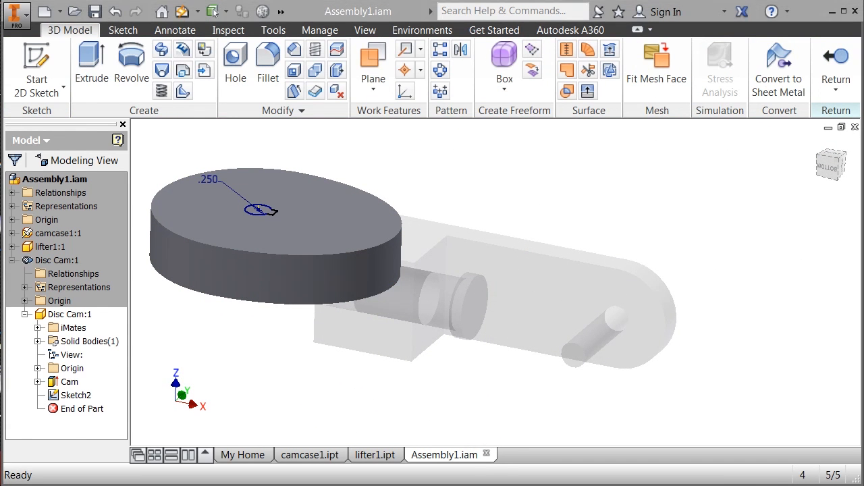
# Step: Extrude the keyed-hole profile as a cut 1 in deep down through the cam
pyautogui.click(92, 68)
pyautogui.moveTo(396, 267); pyautogui.dragTo(584, 289, button='middle')
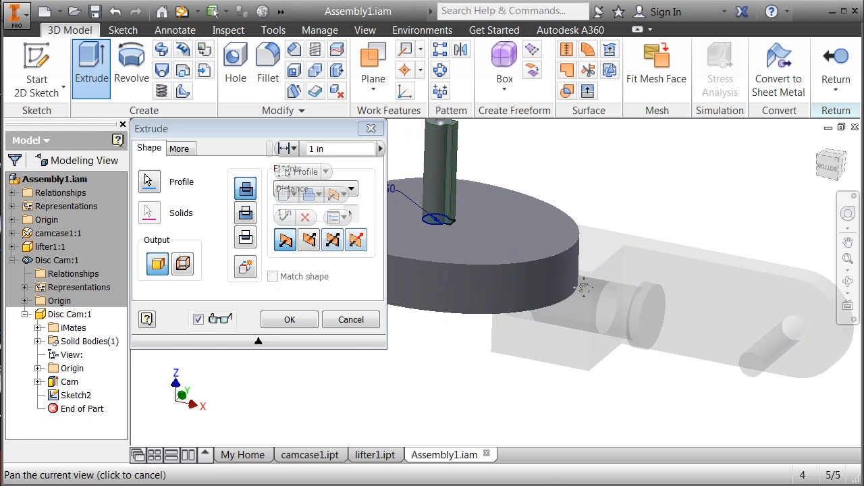
pyautogui.click(246, 214)
pyautogui.moveTo(304, 216); pyautogui.dragTo(250, 219)
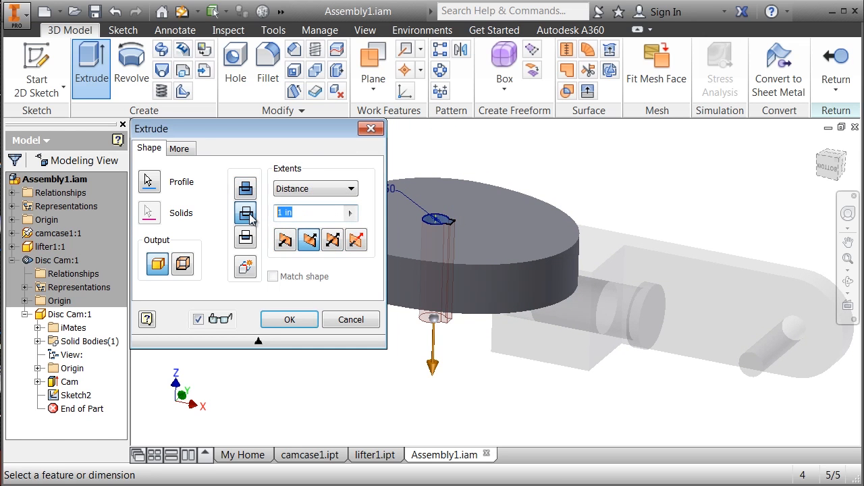
pyautogui.write('.5')
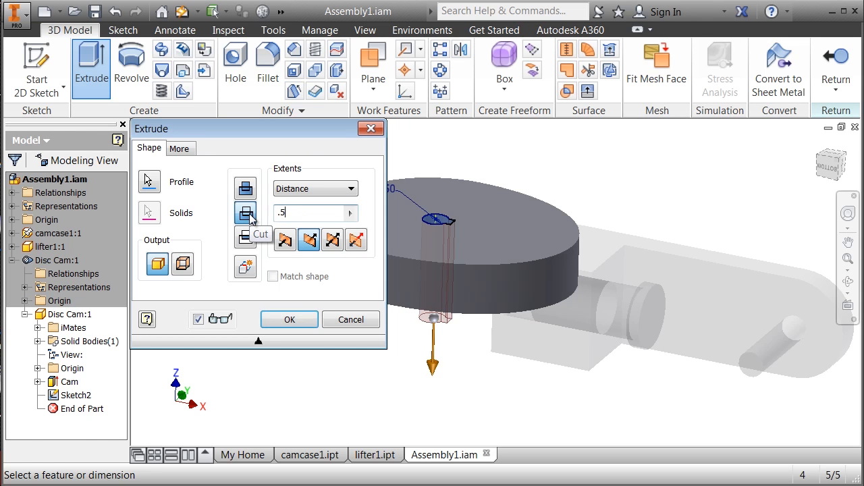
pyautogui.moveTo(287, 213); pyautogui.dragTo(272, 222)
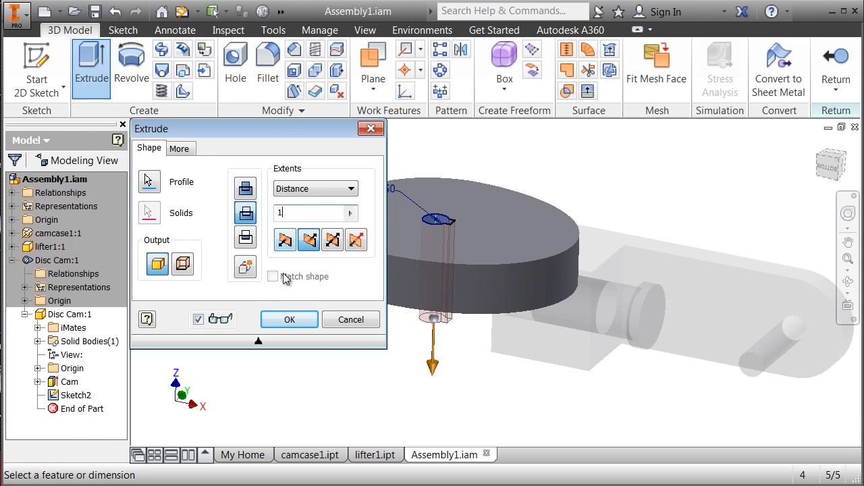
pyautogui.click(292, 320)
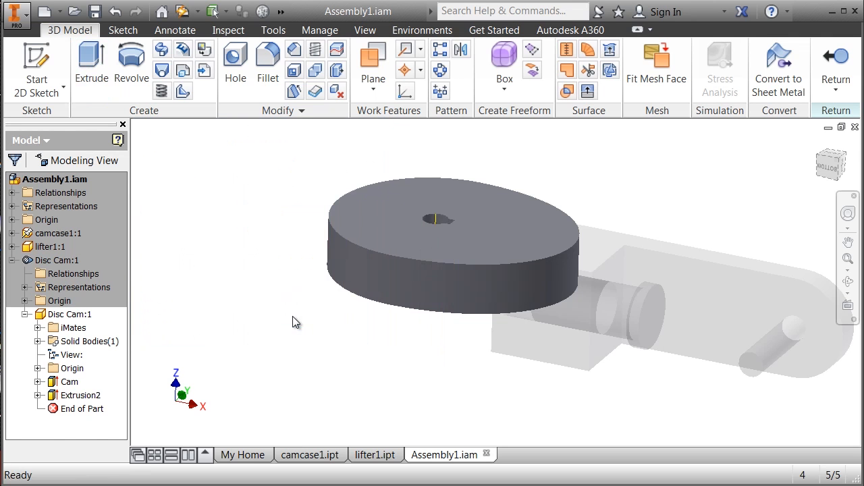
# Step: Leave in-place editing of the cam part and its subassembly to return to the top-level assembly
pyautogui.click(848, 281)
pyautogui.moveTo(572, 293); pyautogui.dragTo(516, 325)
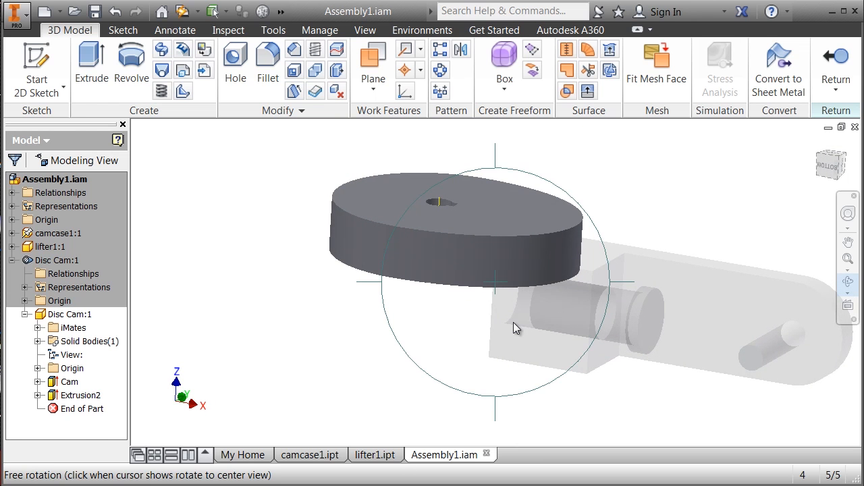
pyautogui.rightClick(516, 325)
pyautogui.click(562, 320)
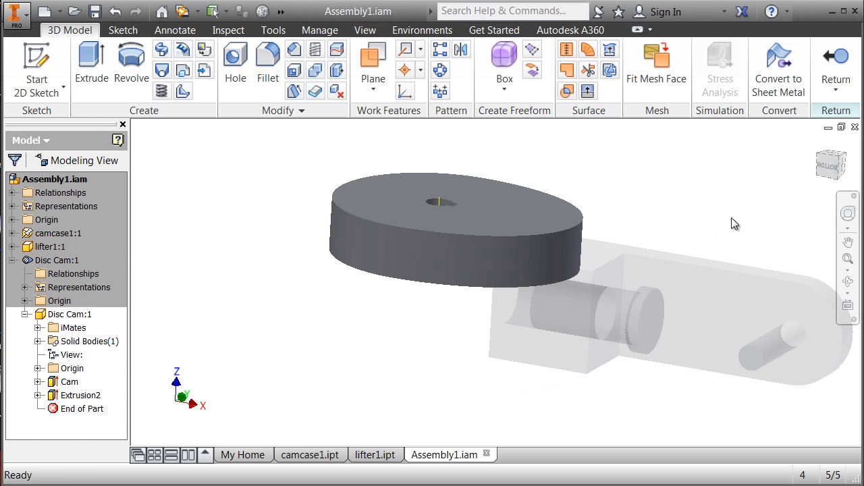
pyautogui.click(843, 62)
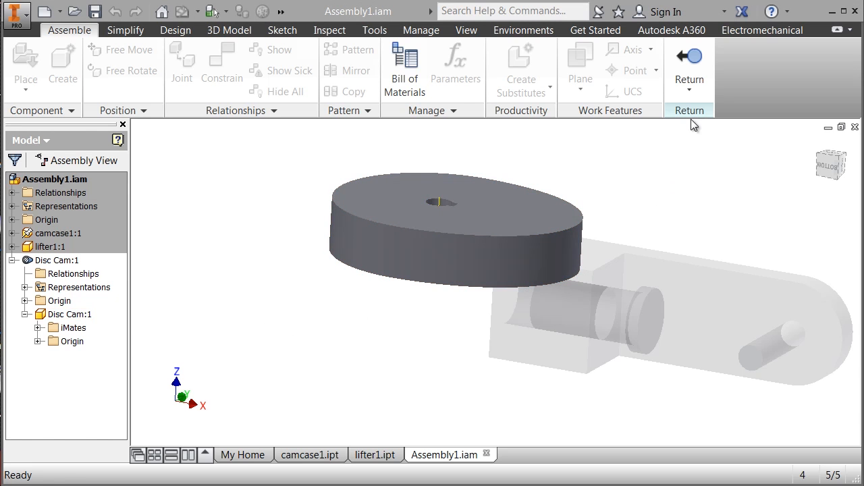
pyautogui.click(691, 68)
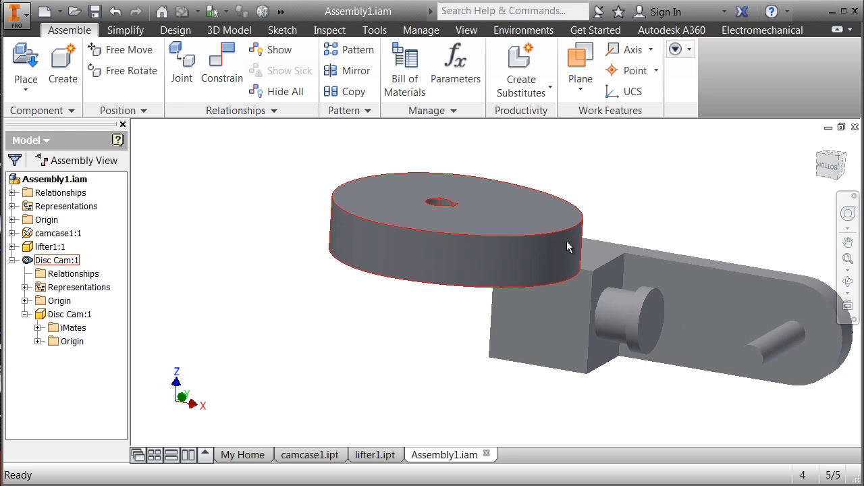
# Step: Mate the cam's hole axis to the cam case shaft's axis with 0.000 in offset, and move the cam on the shaft by hand
pyautogui.moveTo(801, 290); pyautogui.dragTo(718, 294, button='middle')
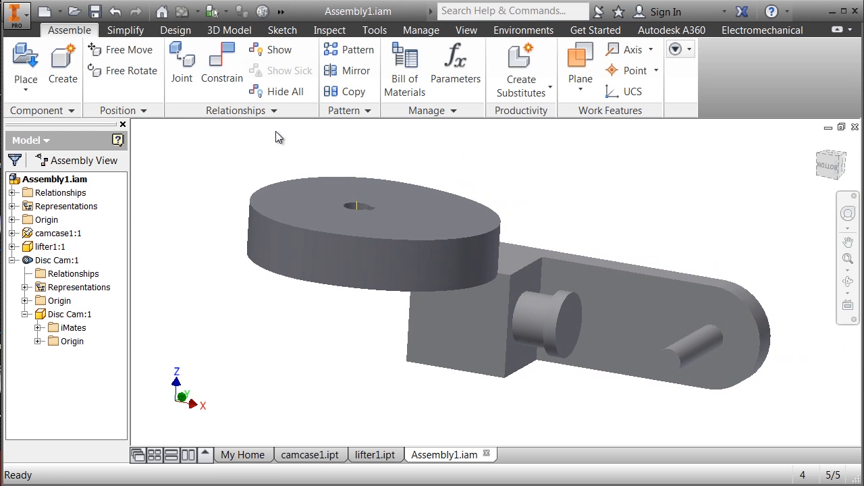
pyautogui.click(226, 64)
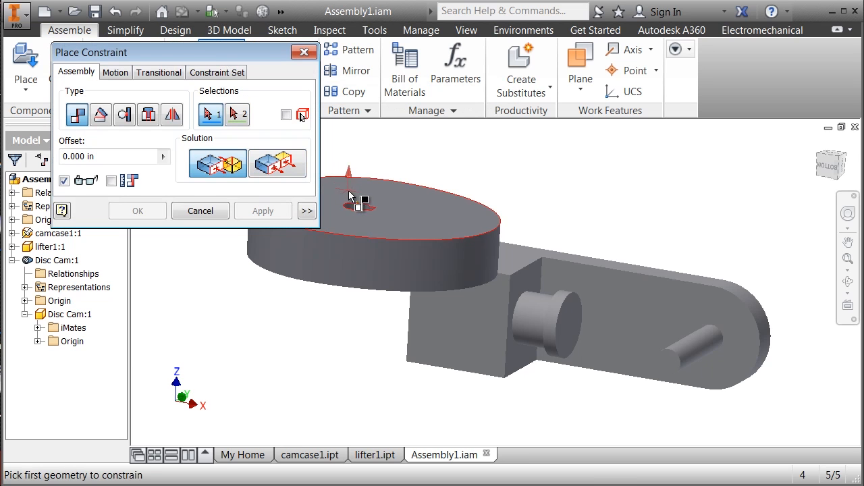
pyautogui.click(357, 211)
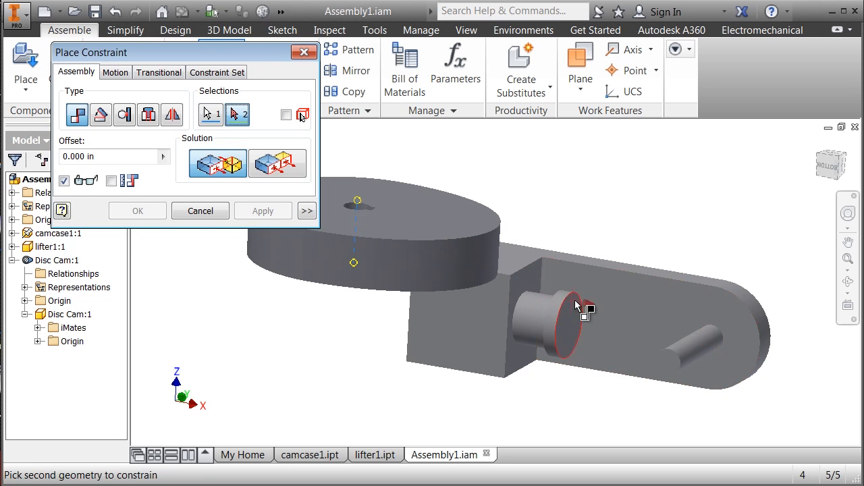
pyautogui.click(703, 339)
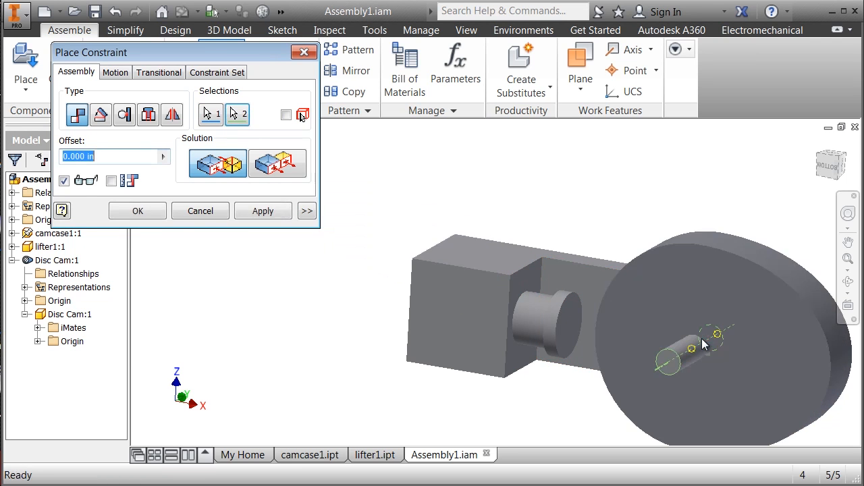
pyautogui.click(264, 212)
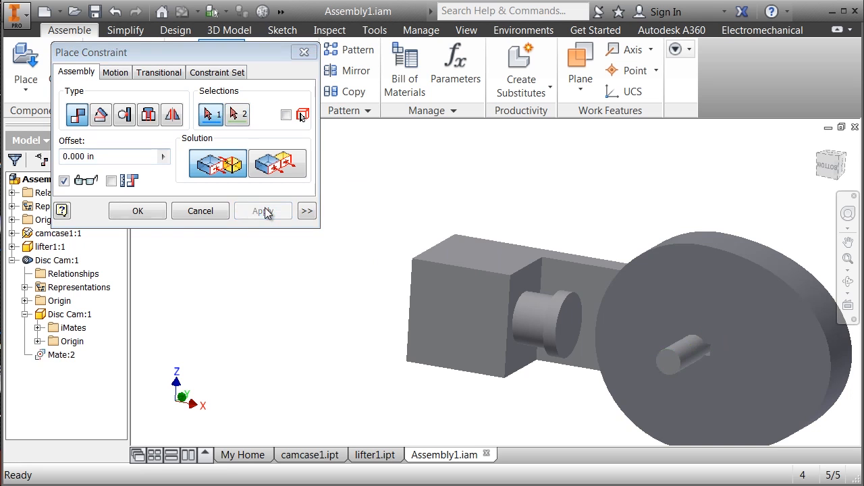
pyautogui.click(210, 210)
pyautogui.moveTo(746, 303); pyautogui.dragTo(700, 299)
pyautogui.scroll(-3, 785, 330)
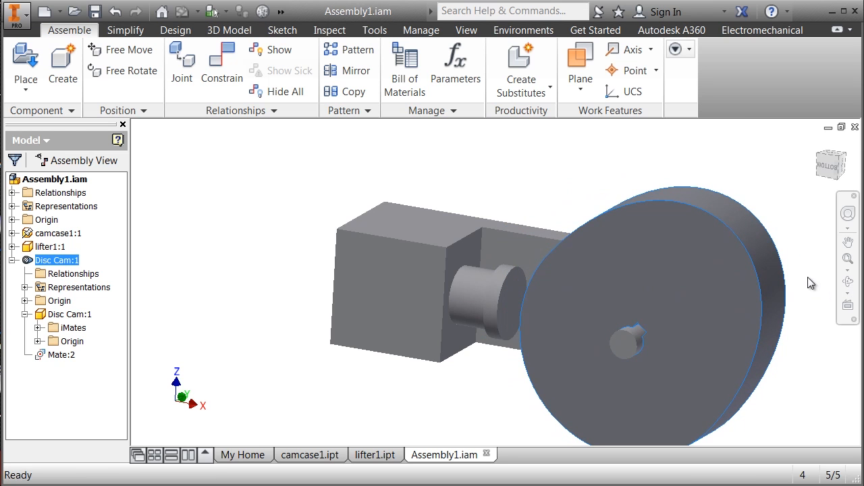
# Step: Set up a mate constraint between the cam's shaft-side flat face and the cam case plate's face opposite it
pyautogui.click(849, 282)
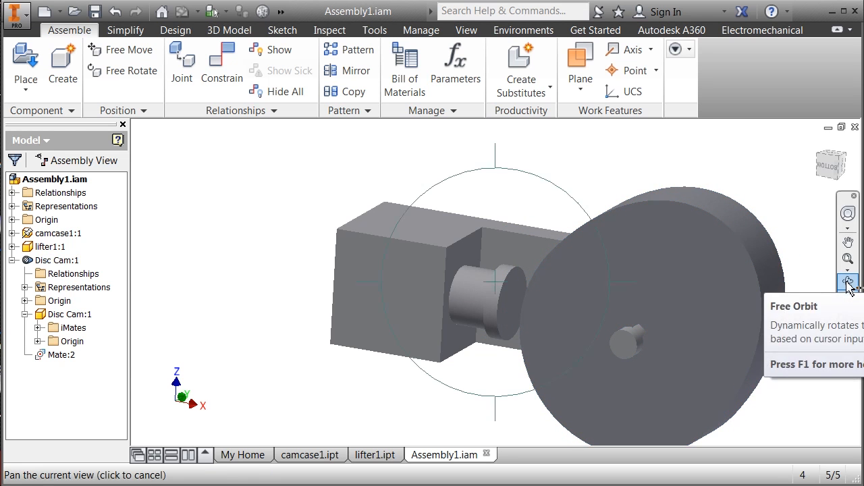
pyautogui.moveTo(594, 300); pyautogui.dragTo(316, 295)
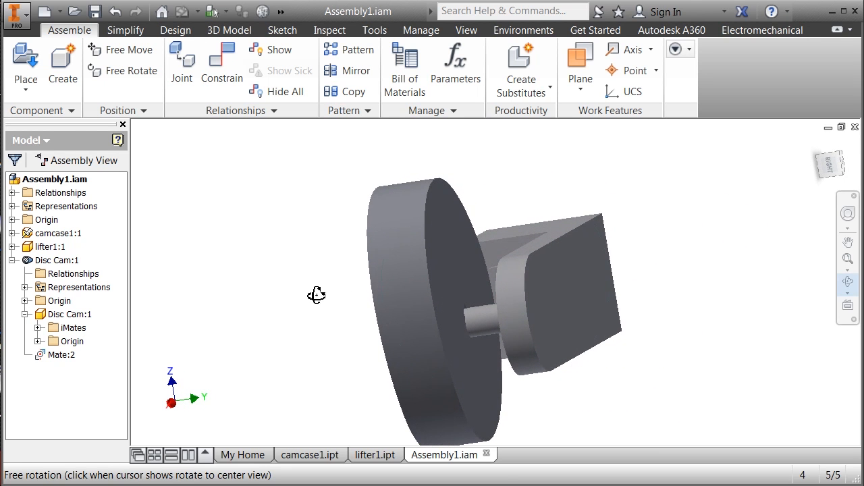
pyautogui.rightClick(315, 298)
pyautogui.click(358, 293)
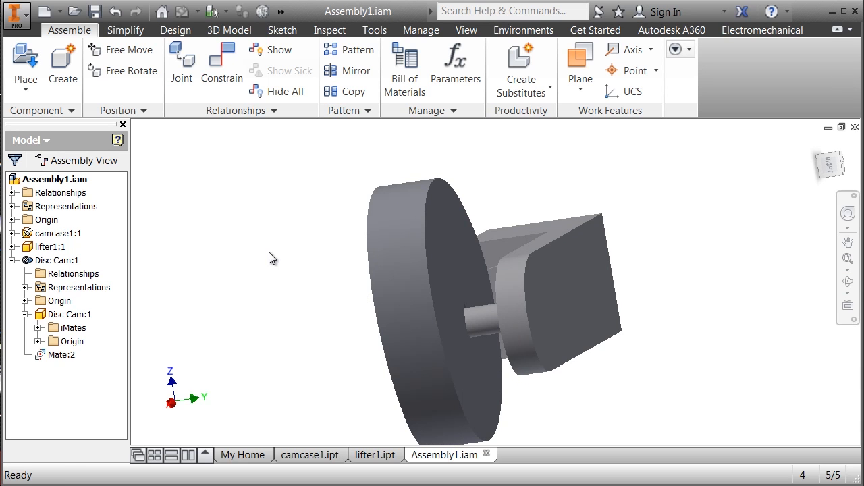
pyautogui.click(223, 64)
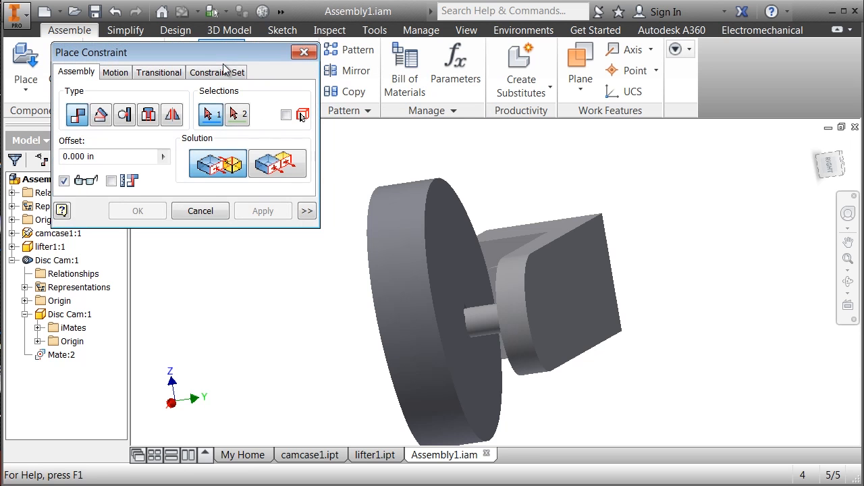
pyautogui.click(445, 230)
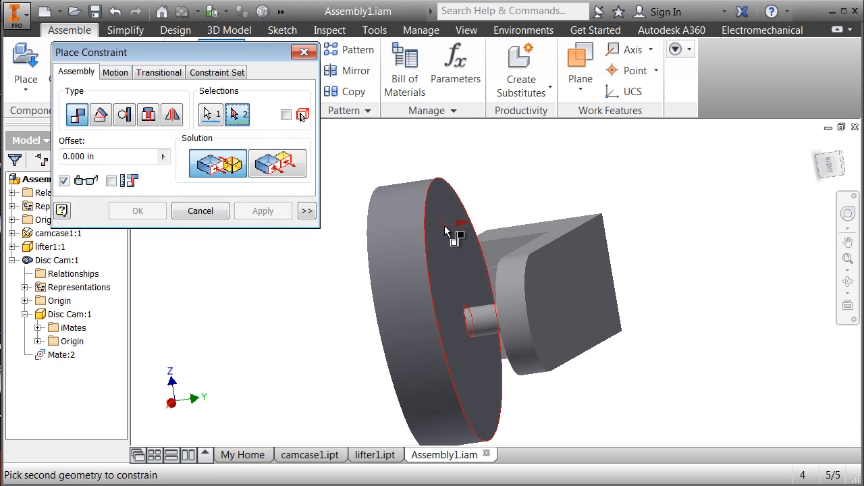
pyautogui.click(847, 284)
pyautogui.moveTo(571, 305); pyautogui.dragTo(638, 316)
pyautogui.rightClick(645, 366)
pyautogui.click(698, 367)
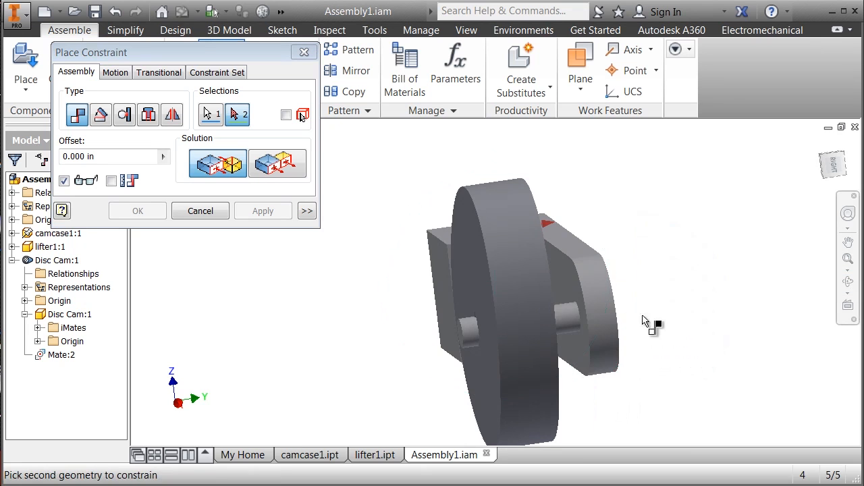
pyautogui.click(573, 290)
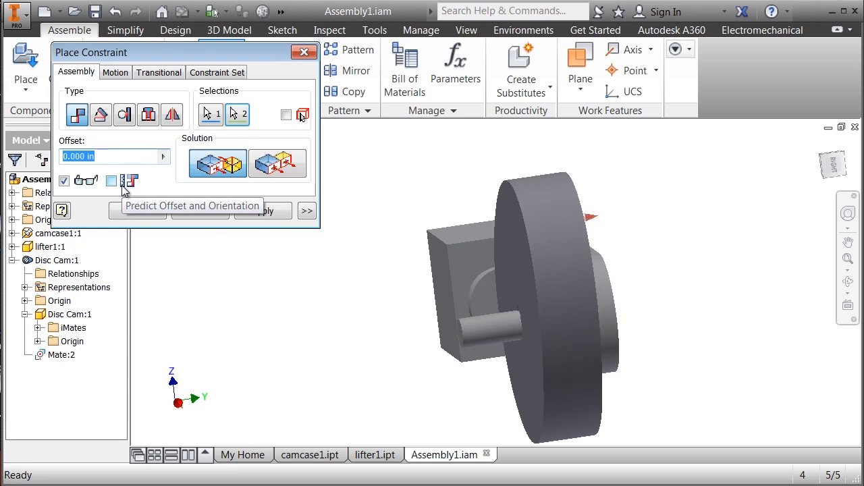
# Step: Give the face mate an offset of .125 in, apply it, and finish placing constraints
pyautogui.write('.125')
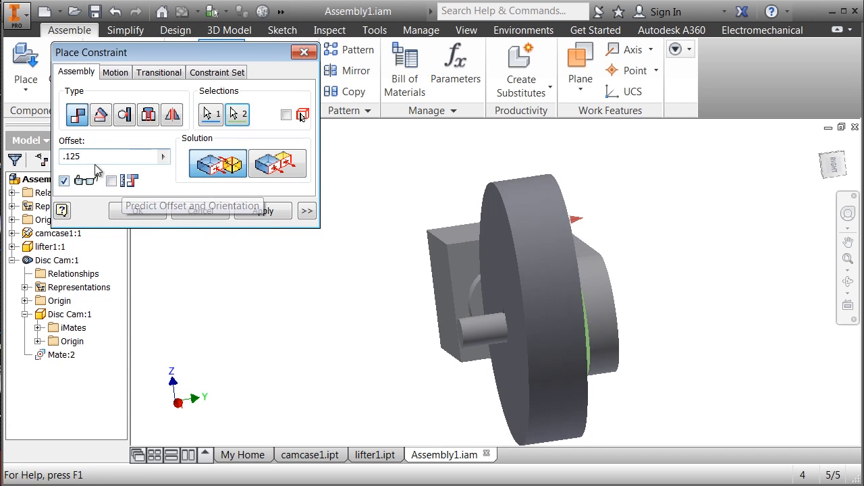
pyautogui.doubleClick(68, 160)
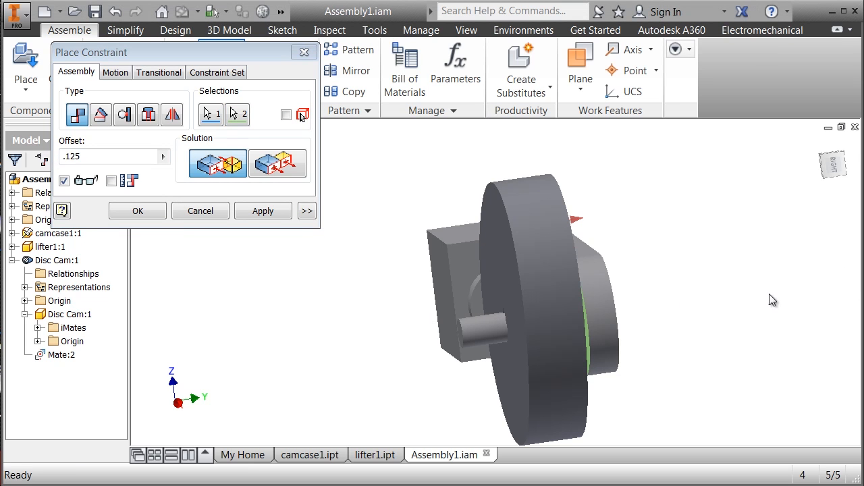
pyautogui.click(262, 211)
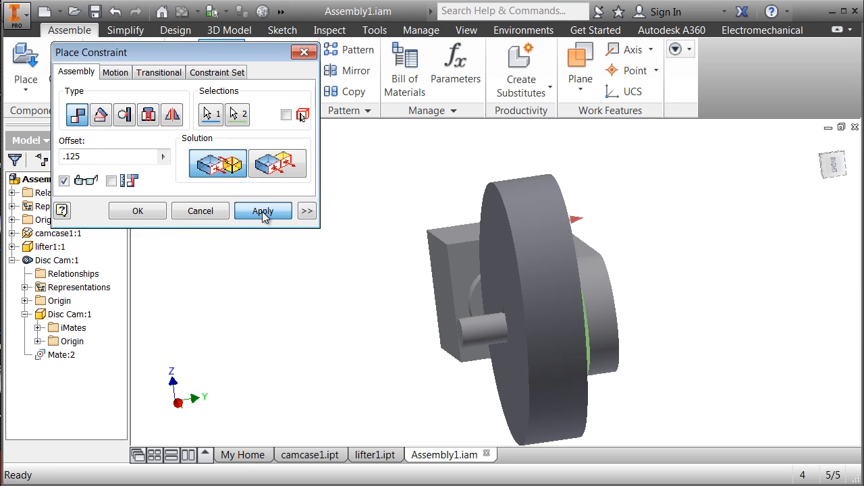
pyautogui.click(210, 211)
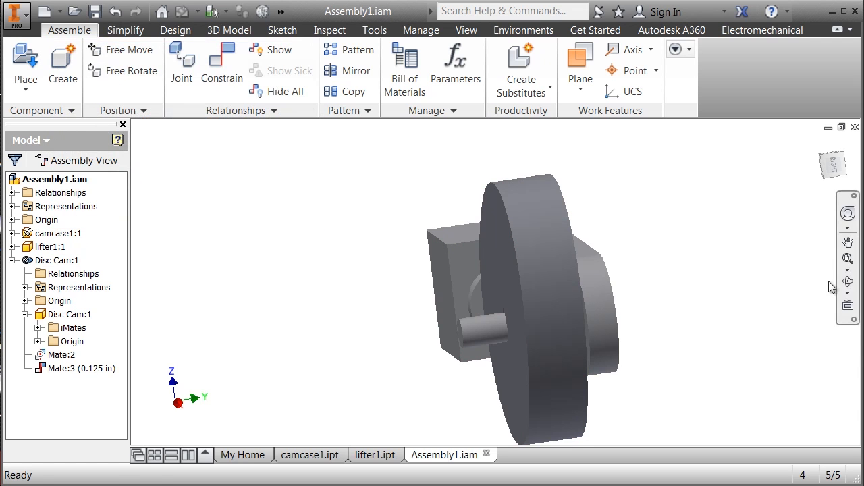
# Step: Rotate the cam by hand on the case shaft to check its remaining freedom of movement
pyautogui.click(849, 281)
pyautogui.moveTo(579, 289); pyautogui.dragTo(724, 396)
pyautogui.rightClick(753, 290)
pyautogui.click(803, 289)
pyautogui.moveTo(718, 305); pyautogui.dragTo(722, 362)
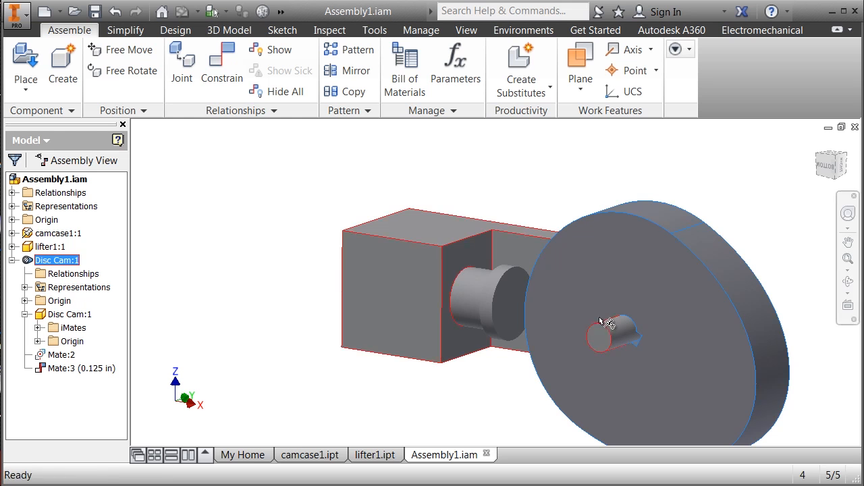
# Step: Start a tangent constraint and choose the cam's curved rim as the first face
pyautogui.click(849, 285)
pyautogui.moveTo(537, 306); pyautogui.dragTo(688, 308)
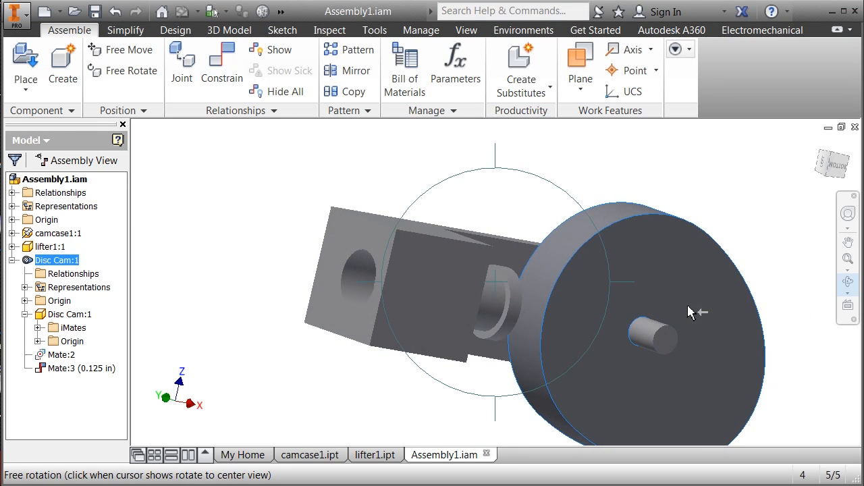
pyautogui.rightClick(687, 307)
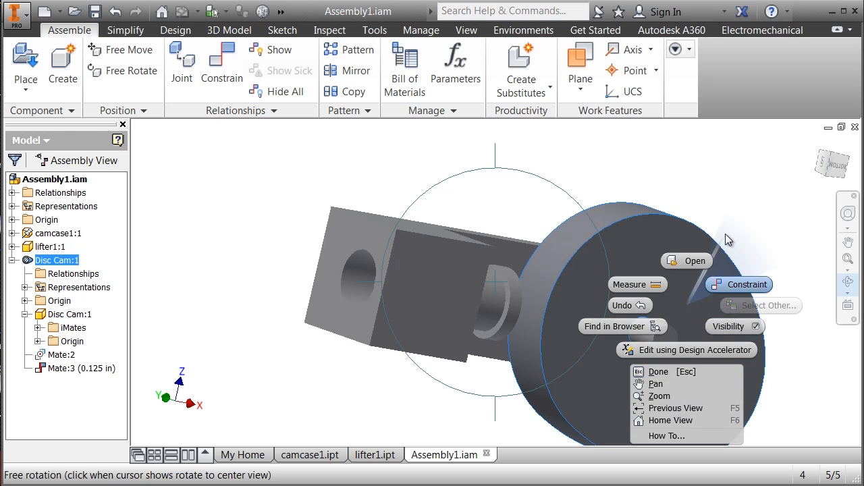
pyautogui.click(669, 374)
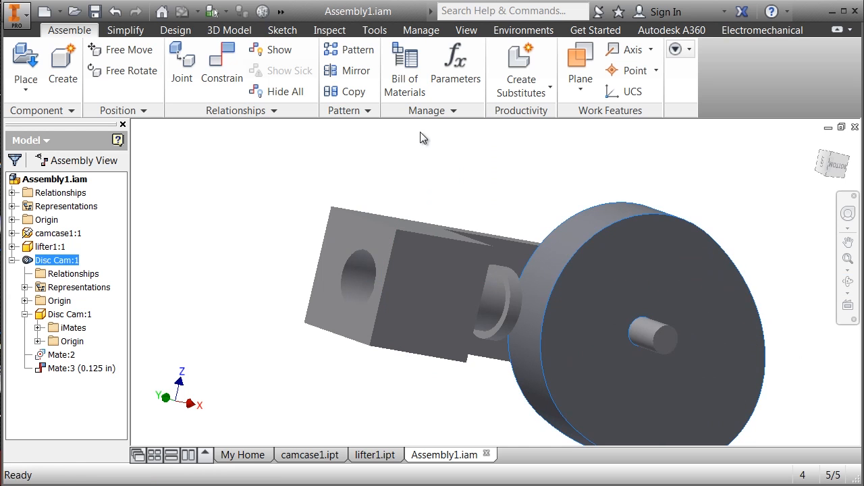
pyautogui.click(225, 72)
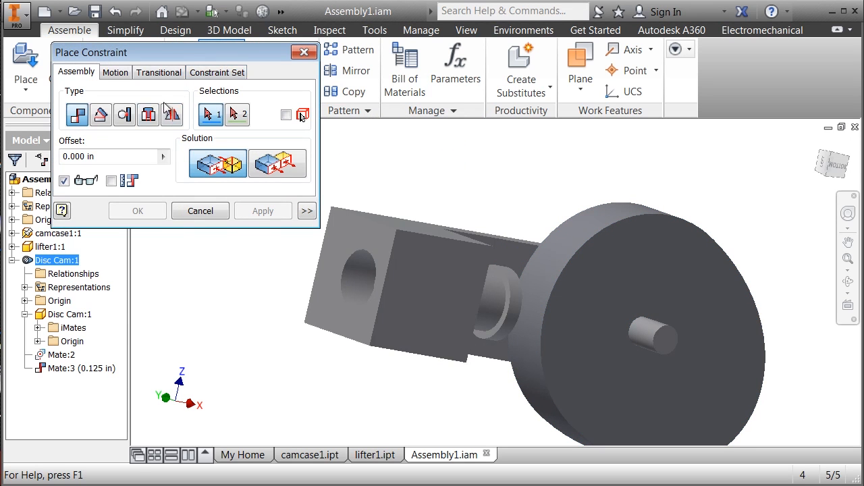
pyautogui.click(124, 115)
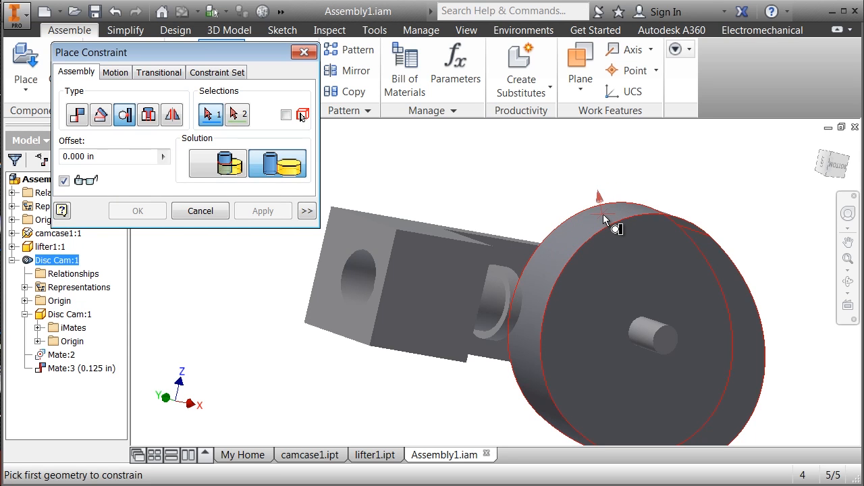
pyautogui.moveTo(603, 214)
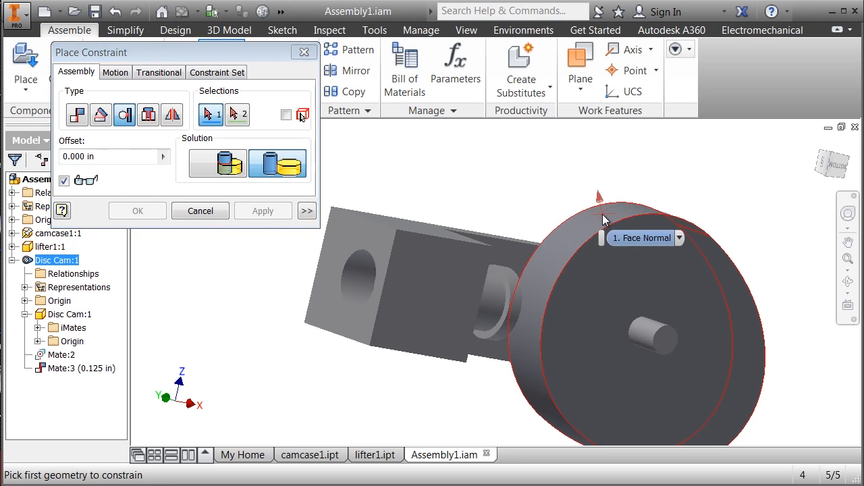
pyautogui.click(576, 236)
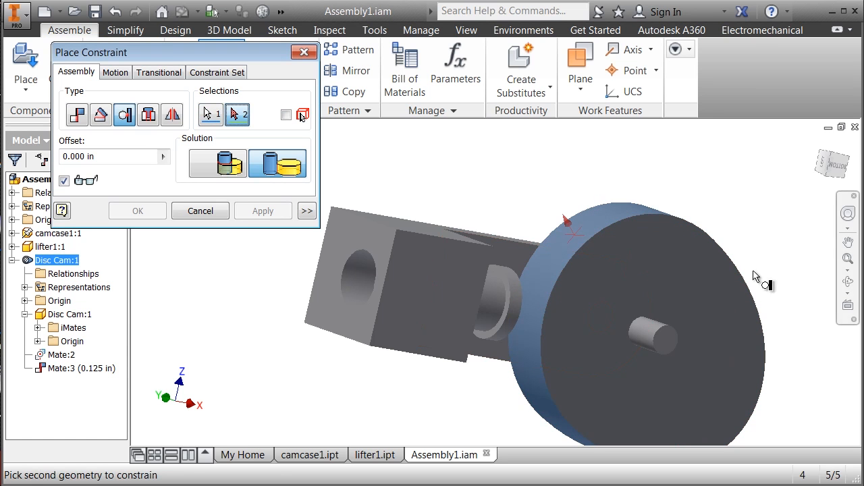
# Step: Choose the lifter's flat end face as the second tangent face and apply the constraint with 0.000 in offset
pyautogui.click(847, 285)
pyautogui.moveTo(583, 309); pyautogui.dragTo(372, 314)
pyautogui.rightClick(372, 314)
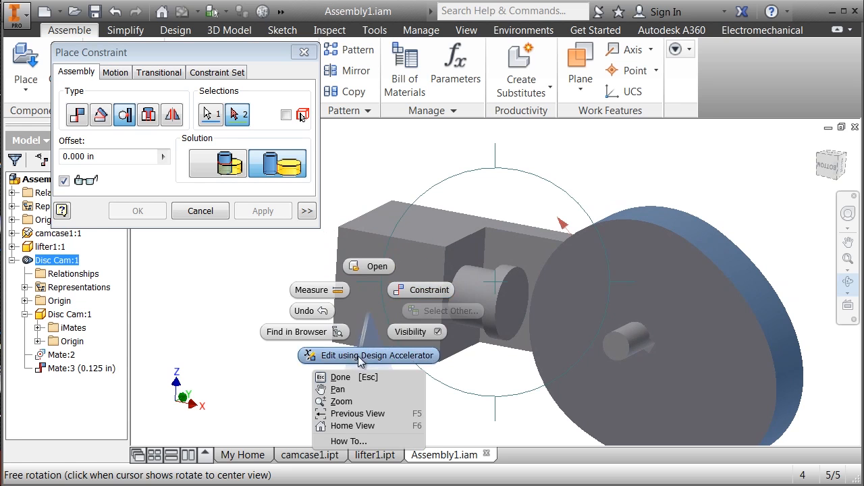
pyautogui.click(349, 376)
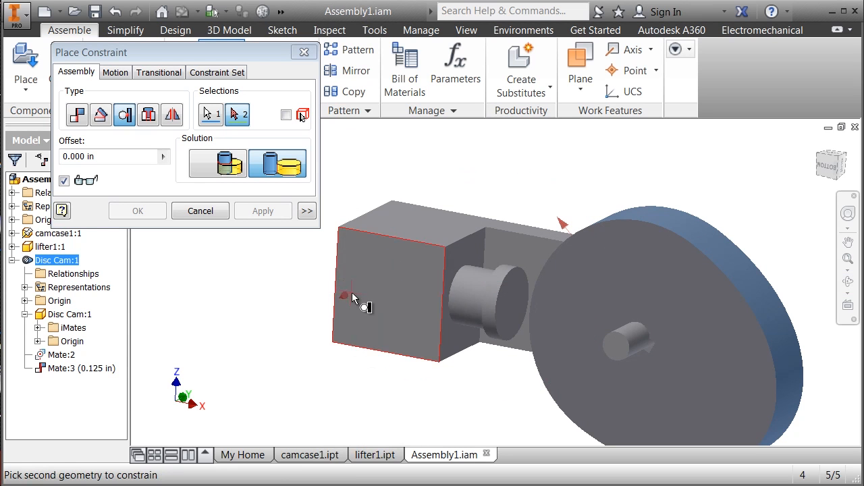
pyautogui.click(509, 297)
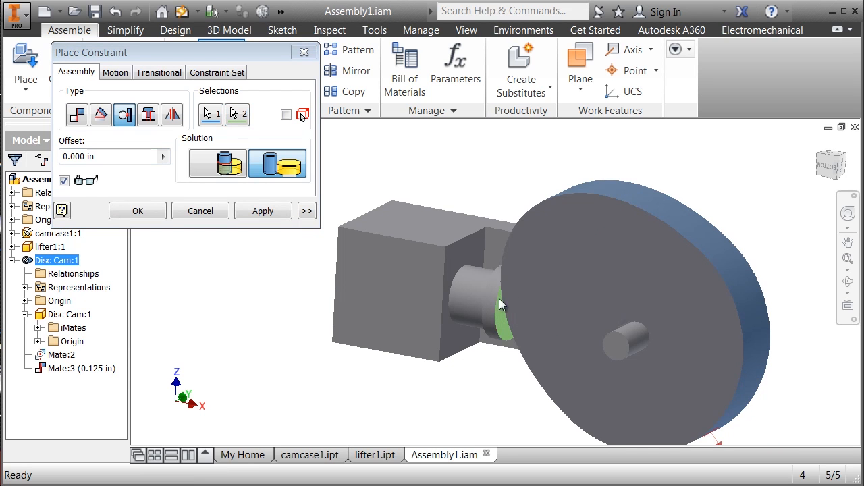
pyautogui.click(257, 211)
pyautogui.click(213, 210)
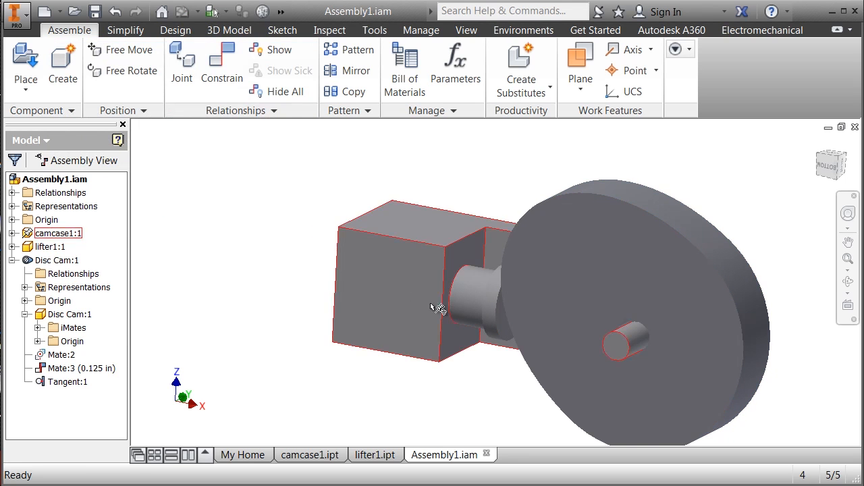
# Step: Turn the cam by hand on the shaft to check how it drives the lifter and where the keyway sits
pyautogui.click(546, 271)
pyautogui.moveTo(548, 276); pyautogui.dragTo(636, 371)
pyautogui.scroll(3, 646, 374)
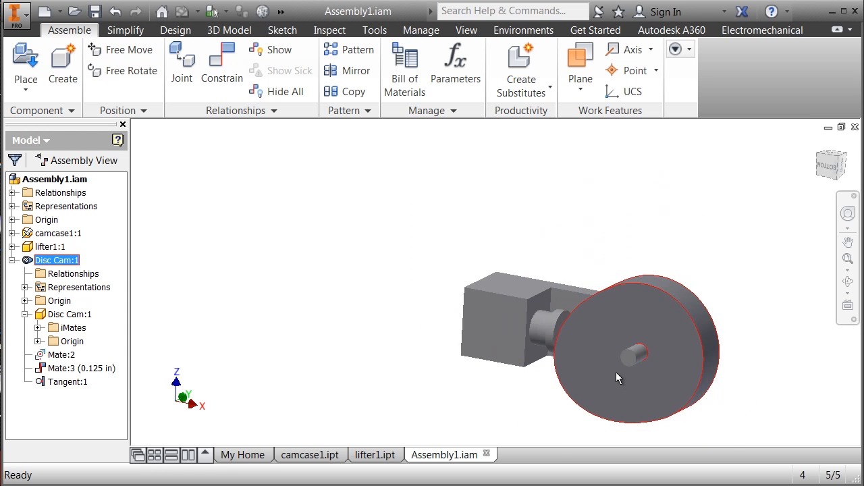
pyautogui.scroll(-3, 615, 372)
pyautogui.moveTo(634, 341); pyautogui.dragTo(553, 310, button='middle')
pyautogui.moveTo(472, 295); pyautogui.dragTo(595, 232)
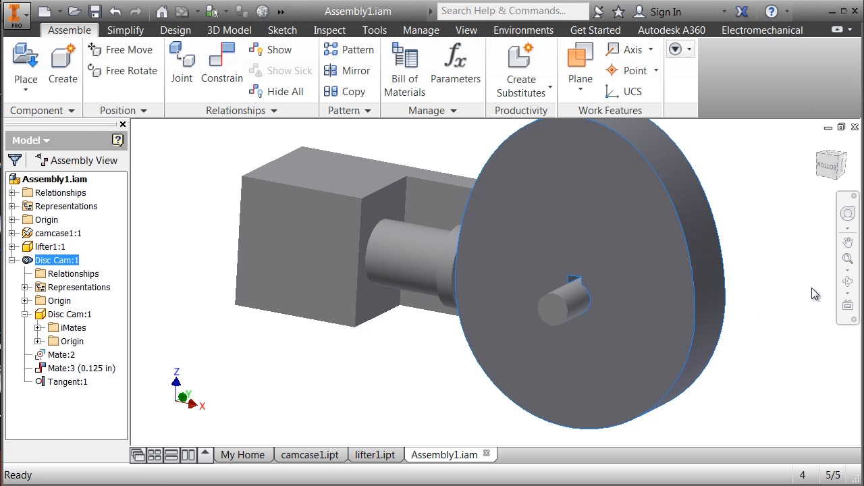
pyautogui.click(794, 285)
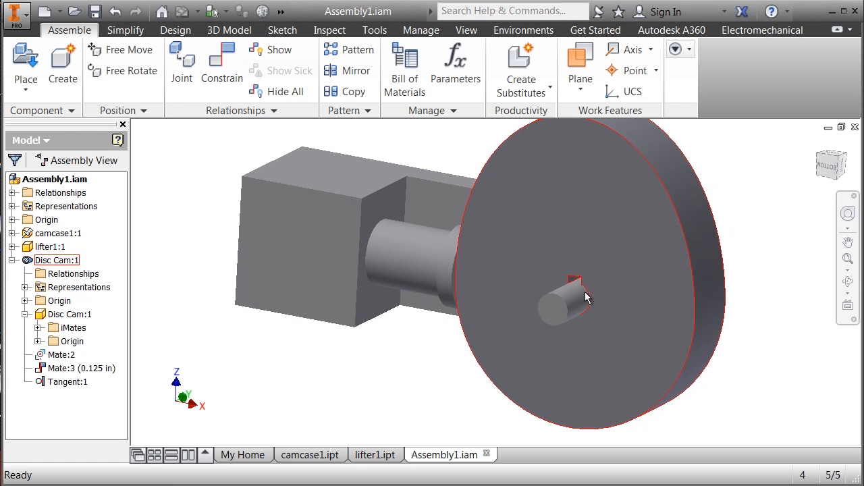
pyautogui.moveTo(569, 204); pyautogui.dragTo(601, 222)
pyautogui.moveTo(757, 283); pyautogui.dragTo(732, 285, button='middle')
pyautogui.moveTo(576, 230)
pyautogui.mouseDown()
pyautogui.moveTo(546, 227)
pyautogui.moveTo(582, 219)
pyautogui.mouseUp()
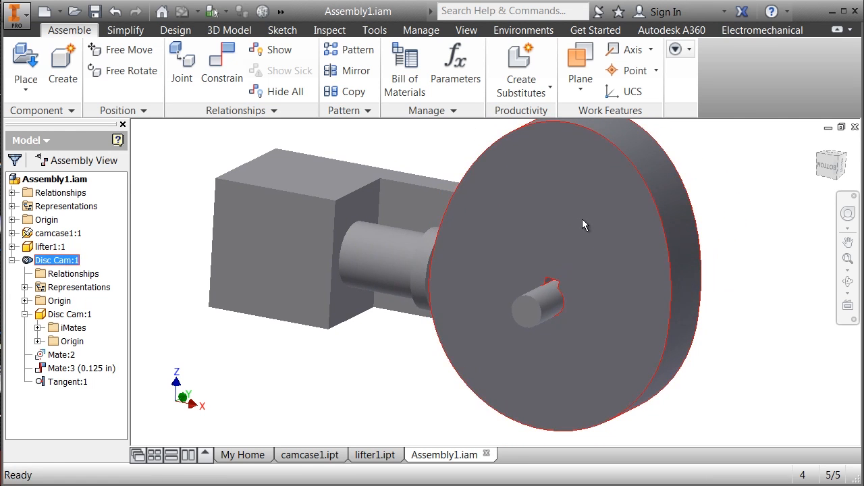
pyautogui.click(718, 162)
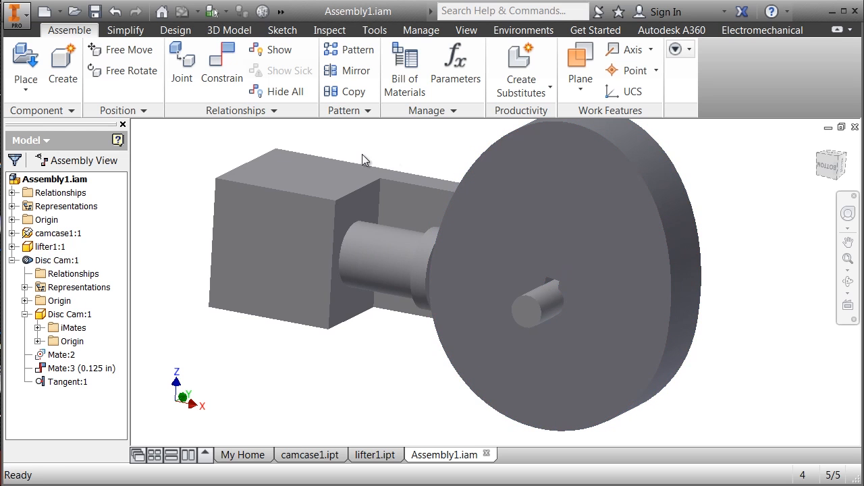
# Step: Start a directed angle constraint and choose the side face of the cam's keyway as the first face
pyautogui.click(235, 74)
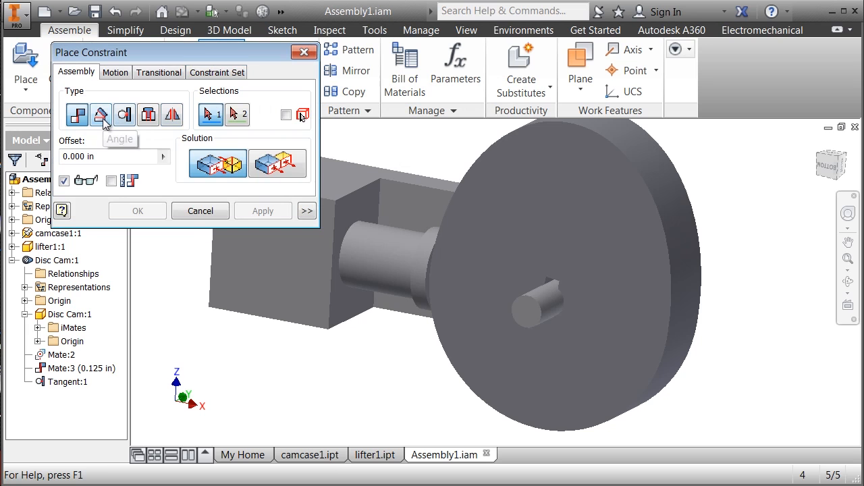
pyautogui.click(102, 116)
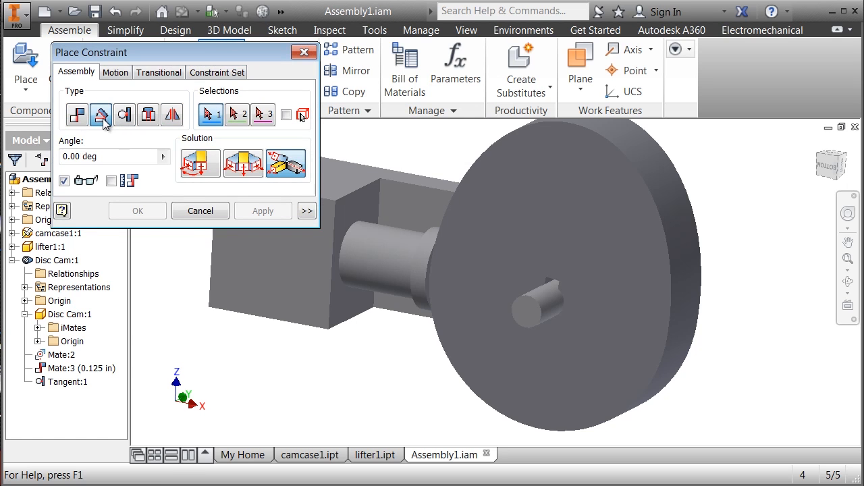
pyautogui.click(201, 167)
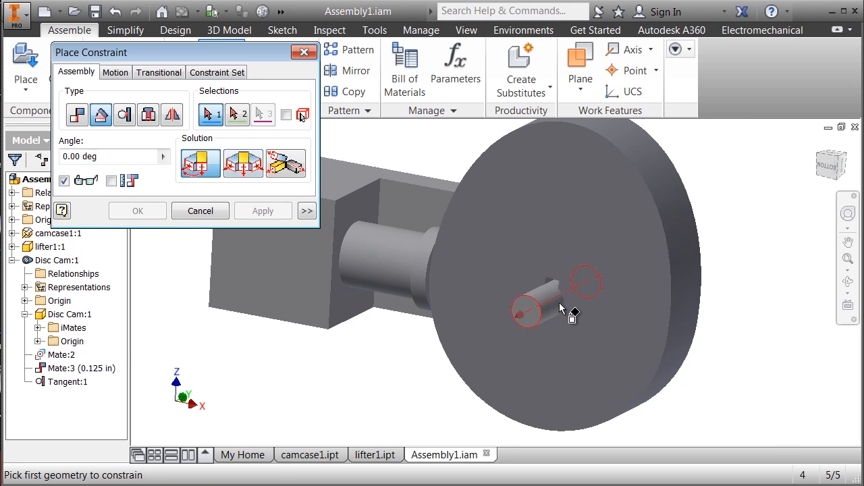
pyautogui.scroll(3, 567, 295)
pyautogui.scroll(2, 548, 270)
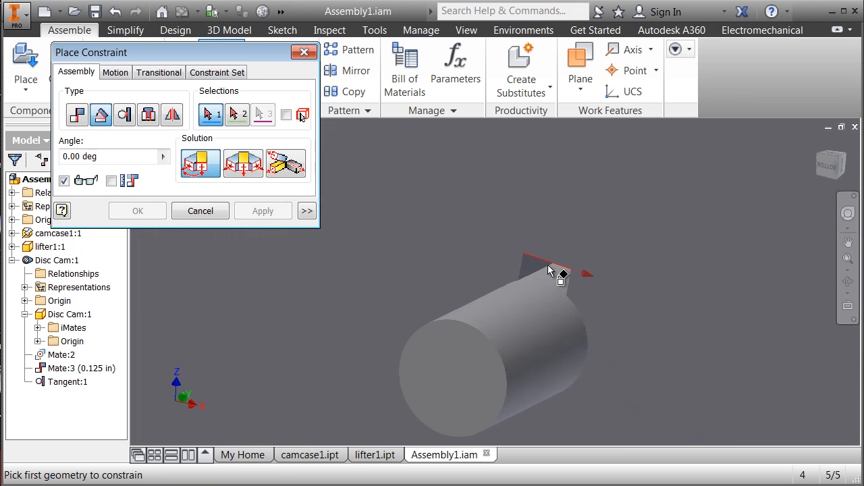
pyautogui.scroll(3, 543, 270)
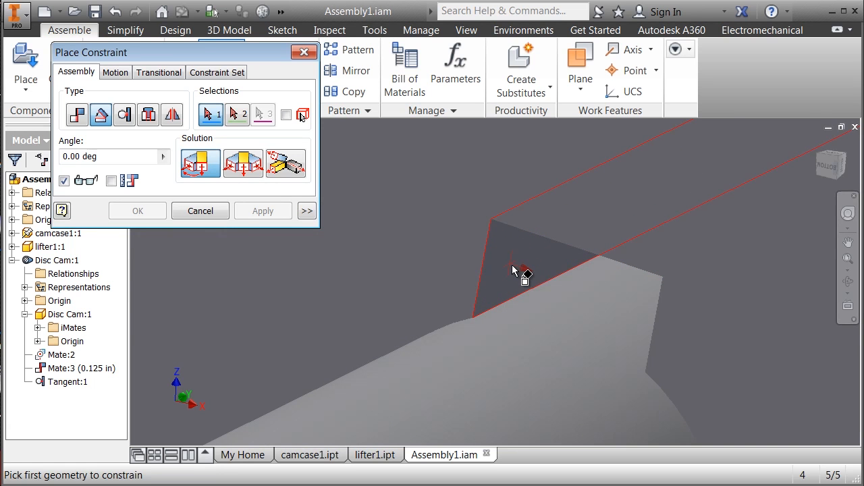
pyautogui.click(513, 270)
pyautogui.scroll(-5, 513, 270)
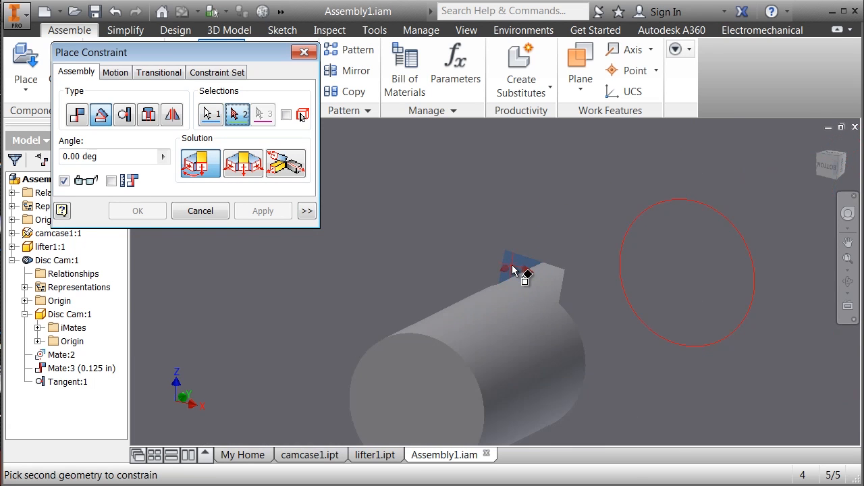
pyautogui.scroll(-2, 512, 269)
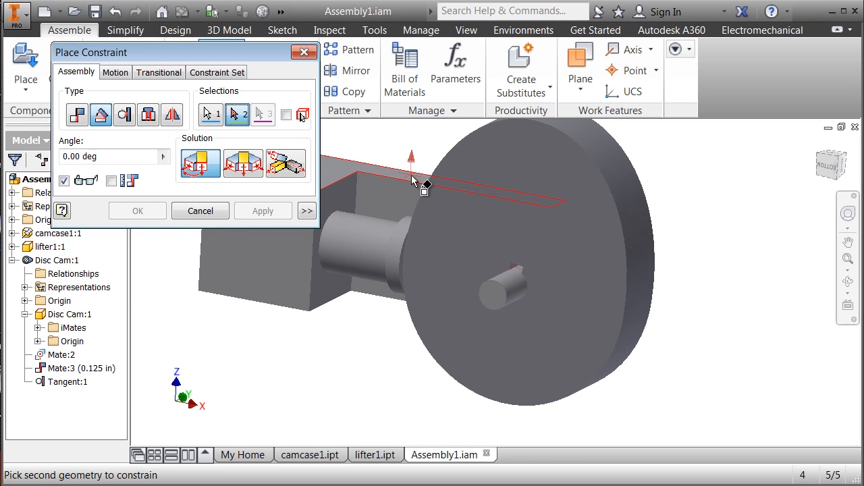
# Step: Choose the cam case's top face as the second face and apply the angle constraint at 0.00 deg
pyautogui.click(412, 178)
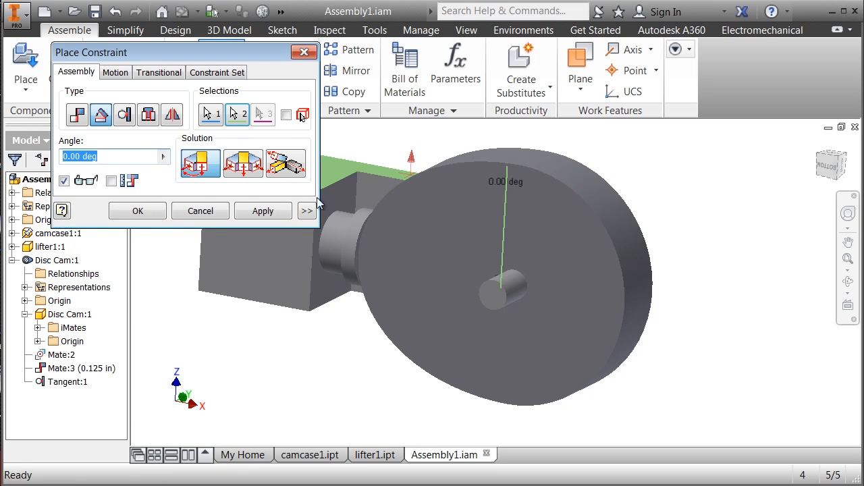
pyautogui.click(257, 213)
pyautogui.click(205, 214)
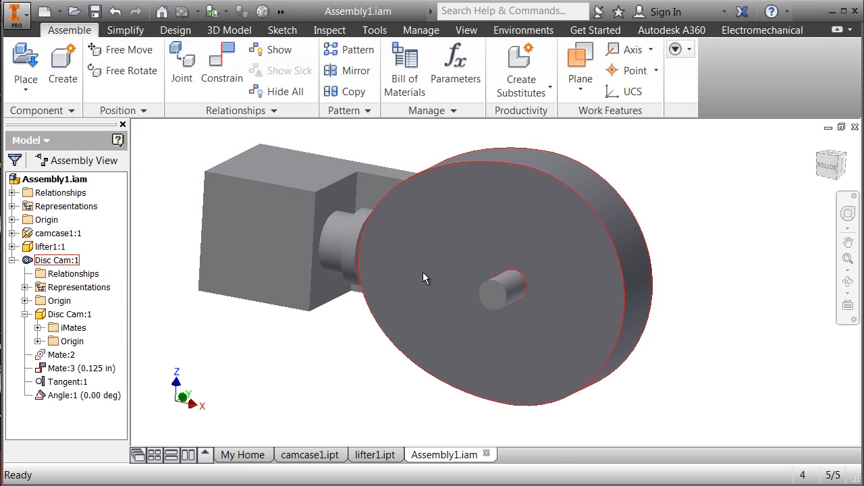
# Step: Try to turn the cam by hand to check whether the angle constraint locks its rotation
pyautogui.moveTo(423, 273); pyautogui.dragTo(441, 232)
pyautogui.moveTo(440, 274); pyautogui.dragTo(457, 316)
pyautogui.moveTo(426, 279); pyautogui.dragTo(446, 213)
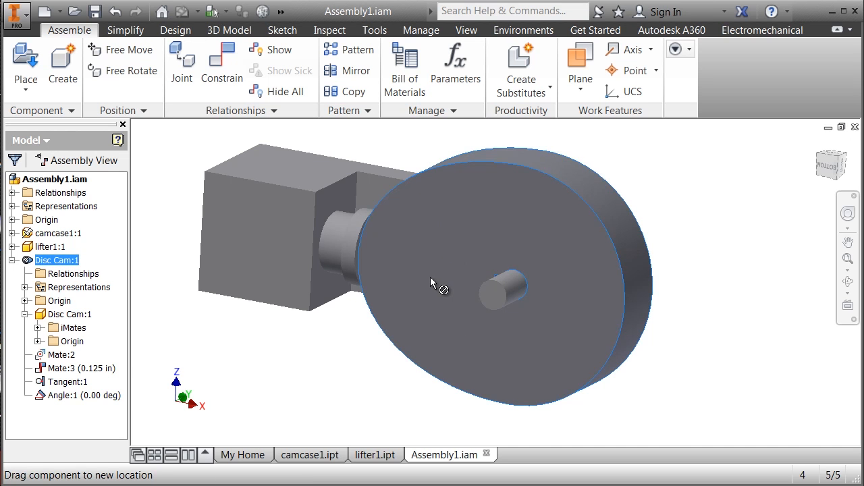
pyautogui.moveTo(431, 277); pyautogui.dragTo(431, 279)
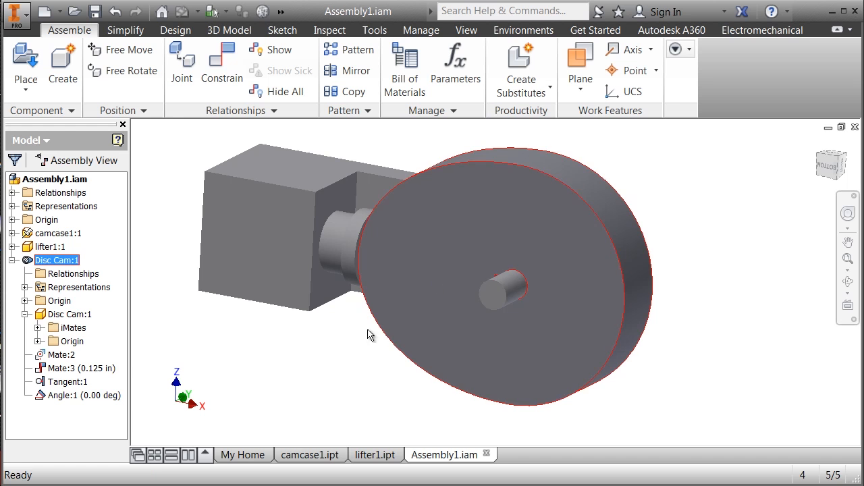
# Step: Open the Drive settings of the Angle:1 constraint, play it from 0 to 10 deg and return it to the start
pyautogui.rightClick(58, 397)
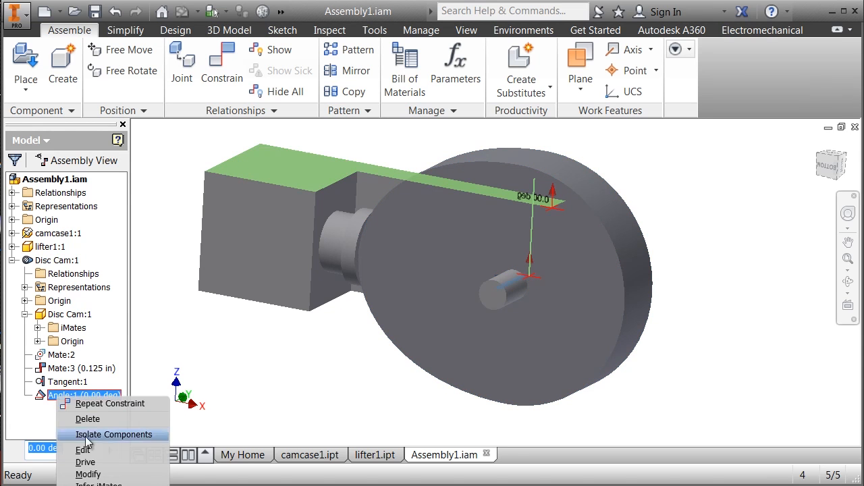
pyautogui.click(85, 462)
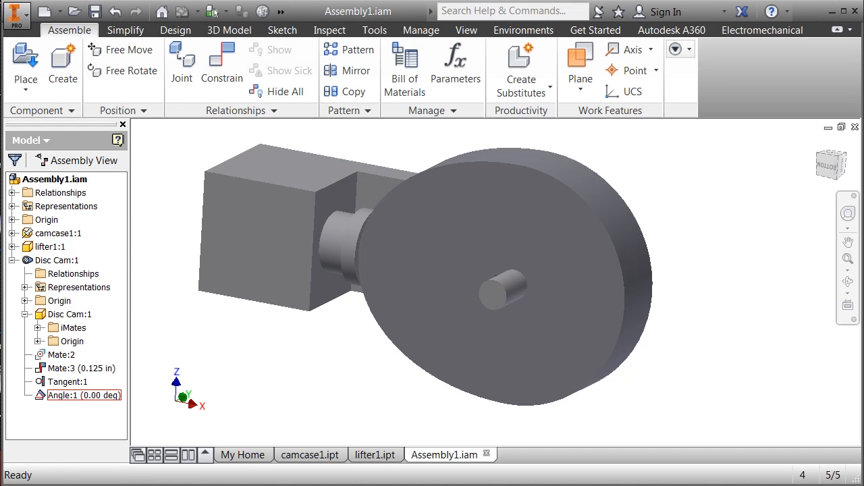
pyautogui.moveTo(134, 422); pyautogui.dragTo(270, 43)
pyautogui.moveTo(518, 270); pyautogui.dragTo(672, 301, button='middle')
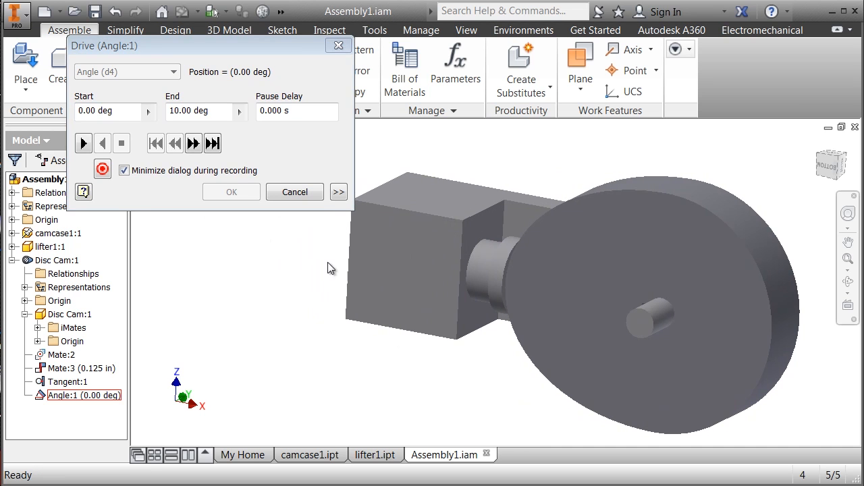
pyautogui.click(84, 143)
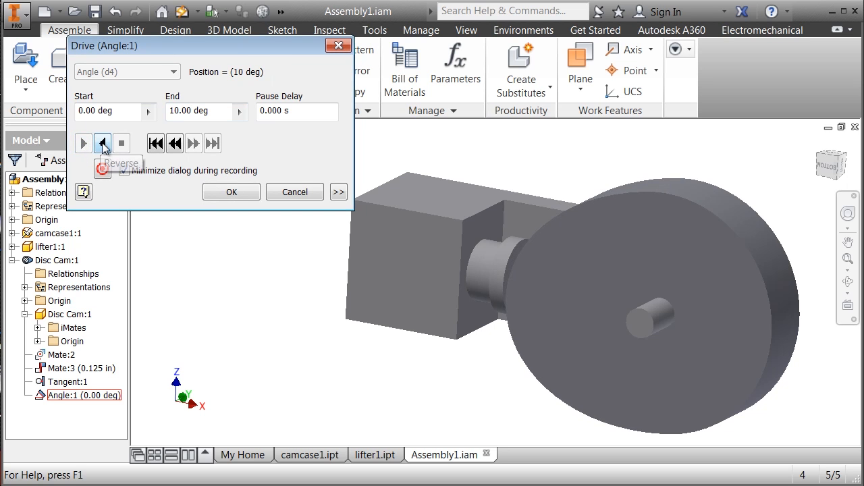
pyautogui.click(156, 143)
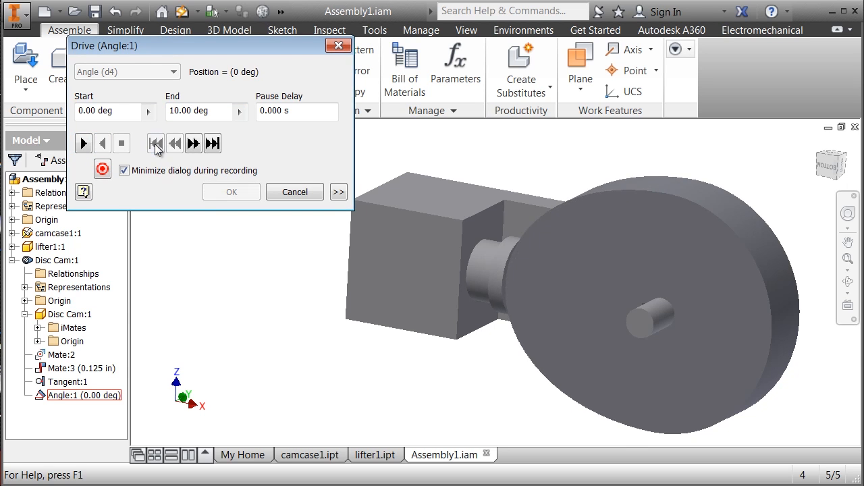
# Step: Set the drive's end angle to 36000 deg, play the cam's rotation forward and stop it after a few turns
pyautogui.click(179, 110)
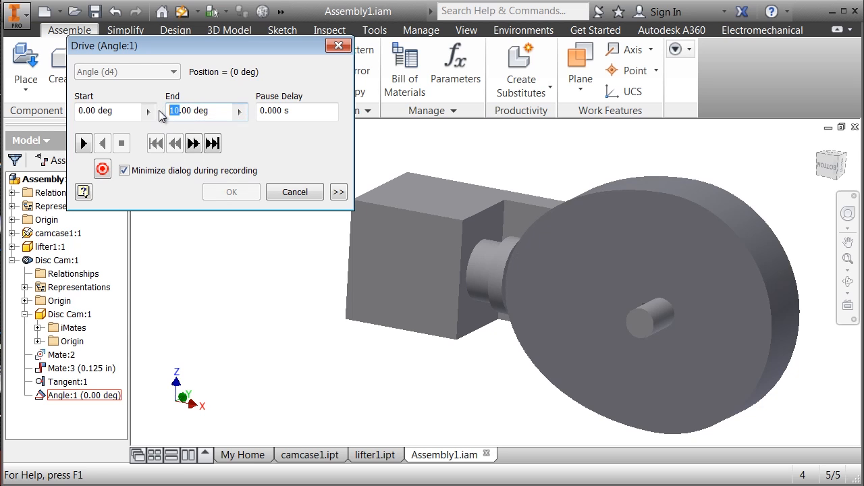
pyautogui.write('3600')
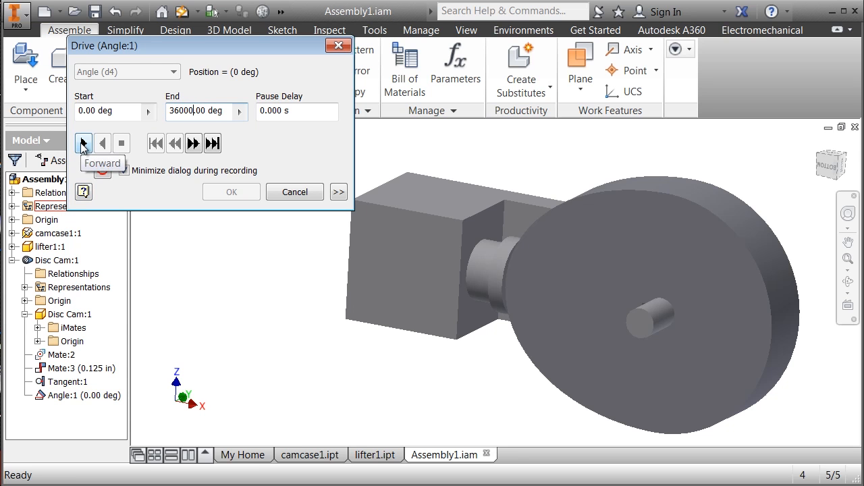
pyautogui.click(83, 144)
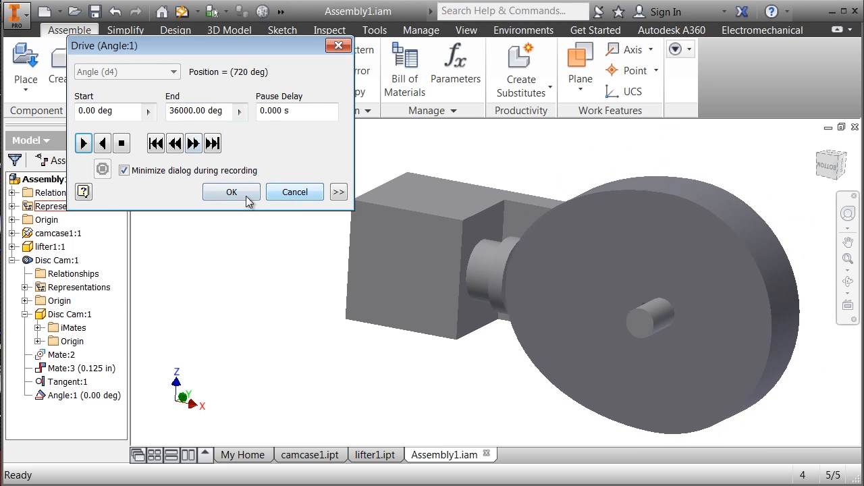
pyautogui.click(122, 144)
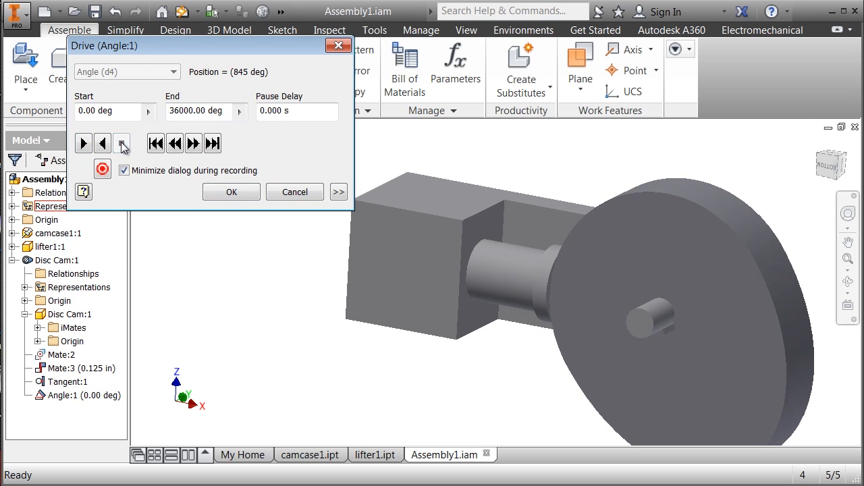
# Step: Set the drive increment to 10 deg with Start/End/Start repetitions and accept the drive settings
pyautogui.click(338, 194)
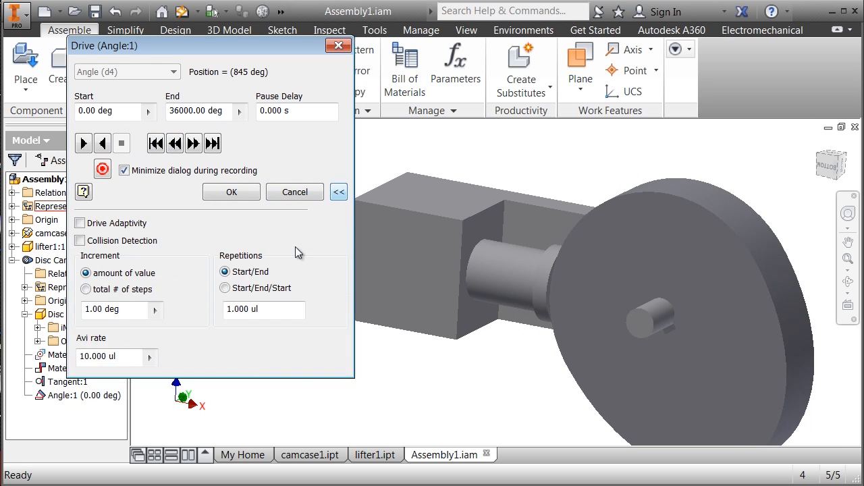
pyautogui.click(93, 310)
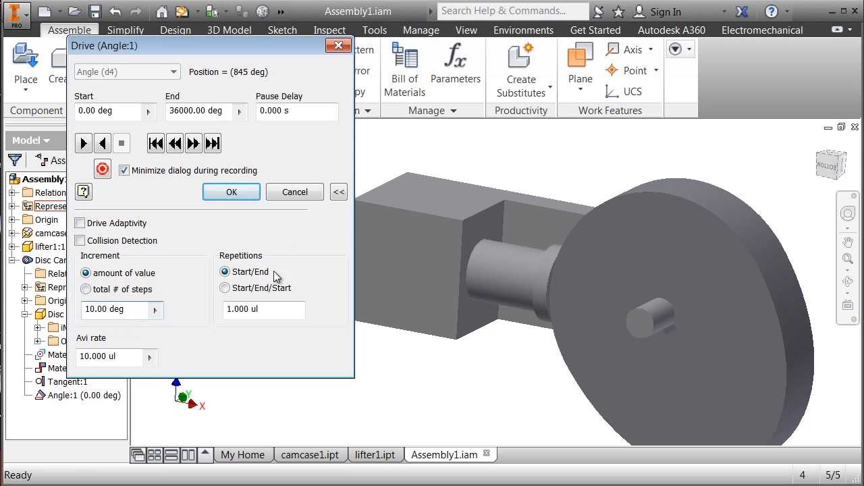
pyautogui.click(225, 288)
pyautogui.click(339, 192)
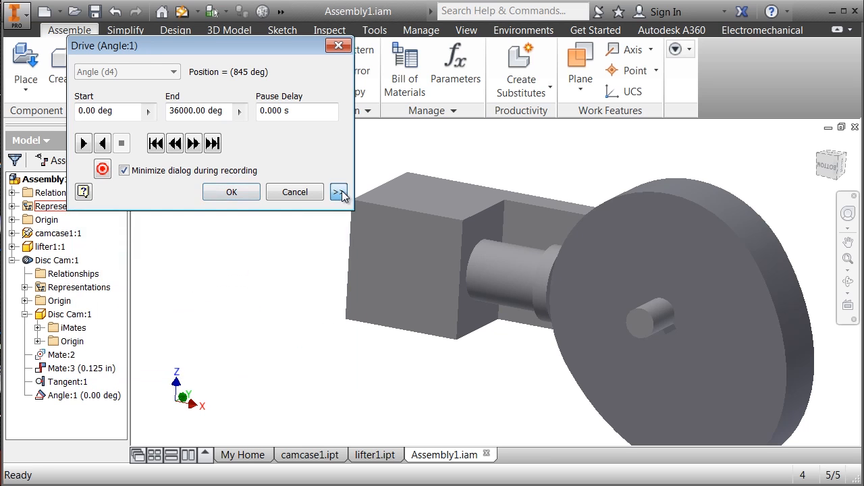
pyautogui.click(233, 193)
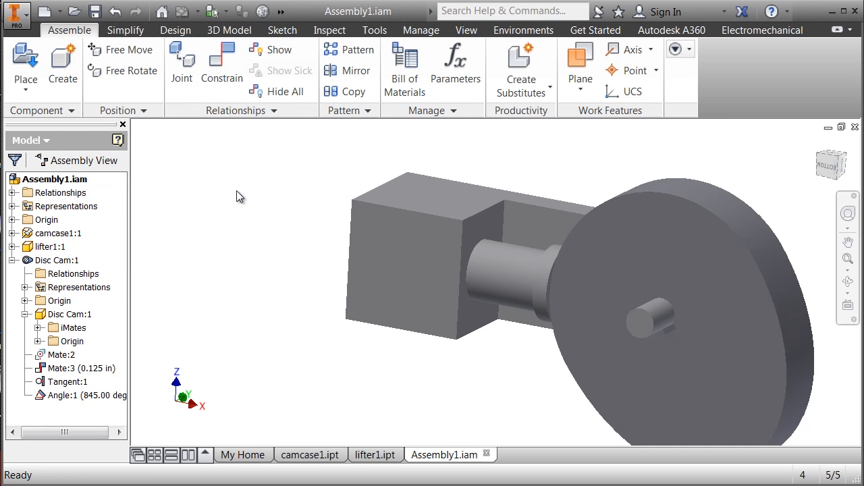
# Step: Reopen the drive of the Angle:1 constraint, play the faster cam motion twice and return it to the start position
pyautogui.rightClick(86, 398)
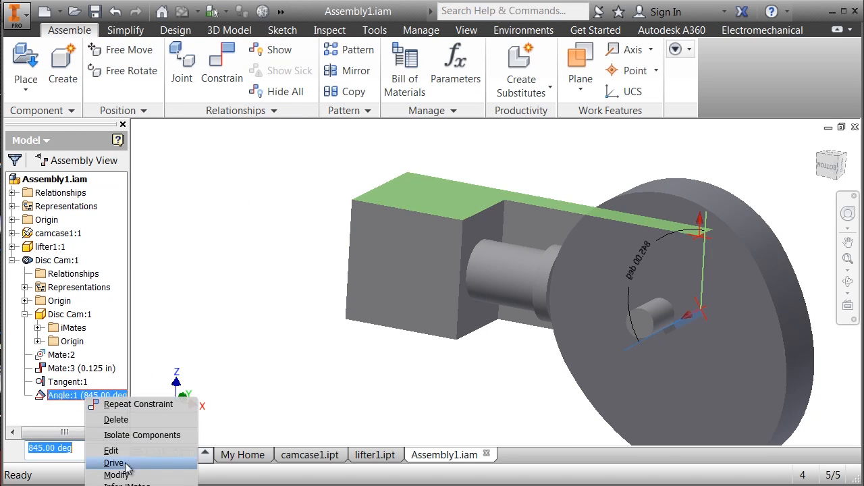
pyautogui.click(113, 464)
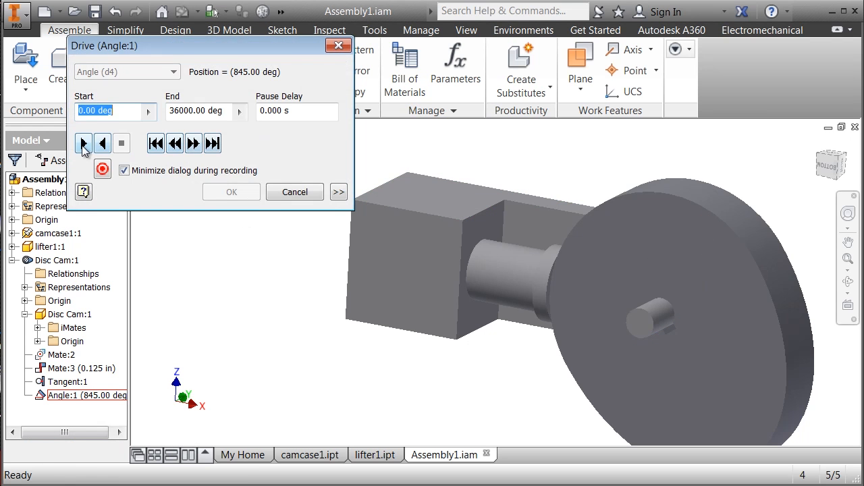
pyautogui.click(83, 144)
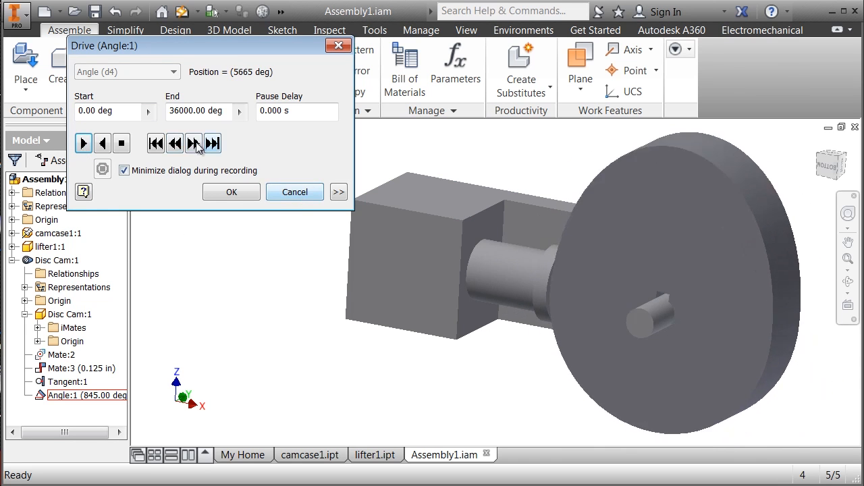
pyautogui.click(126, 143)
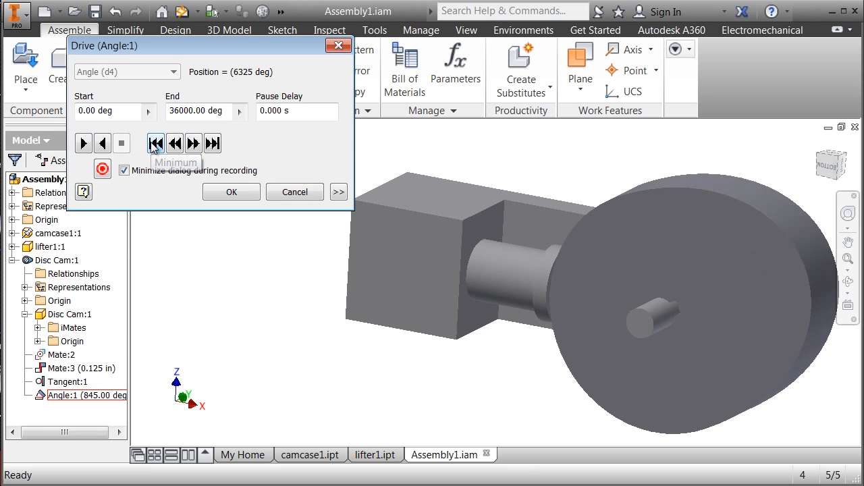
pyautogui.click(155, 143)
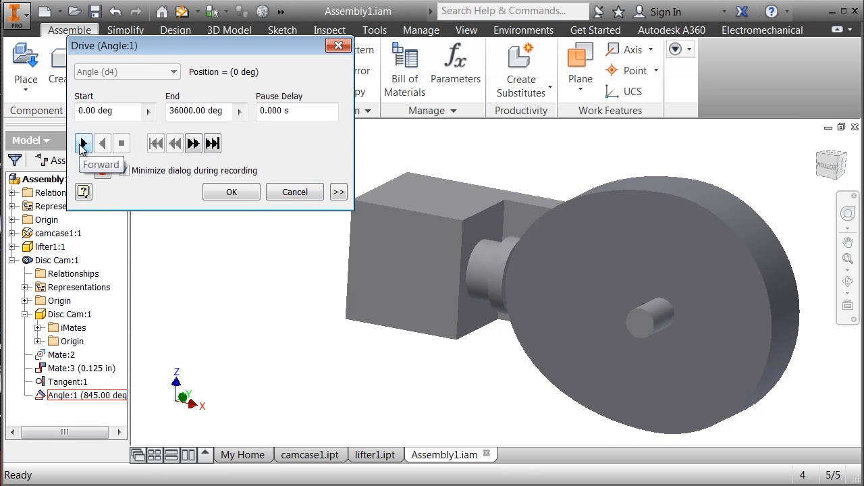
pyautogui.click(83, 143)
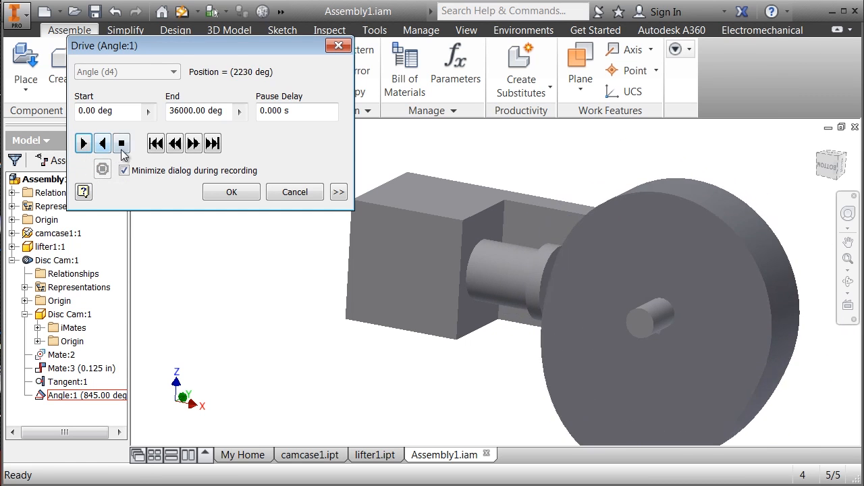
pyautogui.click(122, 145)
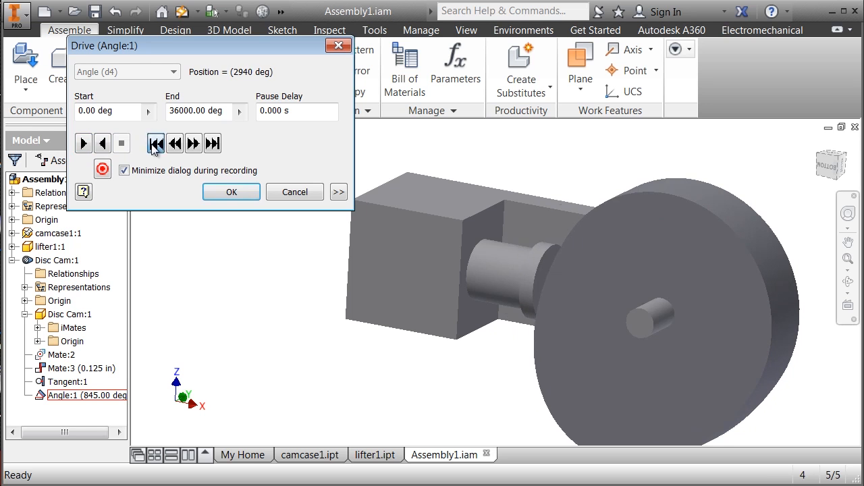
pyautogui.click(155, 144)
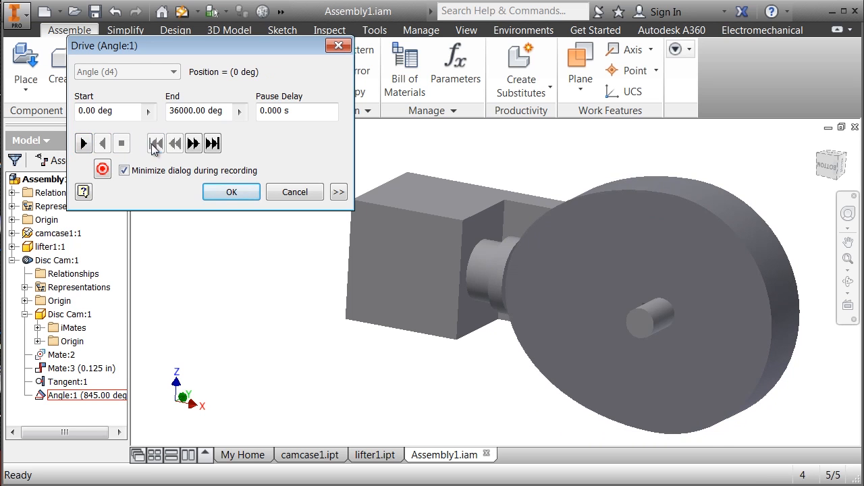
# Step: Record the forward cam drive as the WMV file constraint in the Published Inventor 2017 Chapter 13 Graphics folder, using BroadBand(250Kbps) and 640 x 480
pyautogui.click(102, 169)
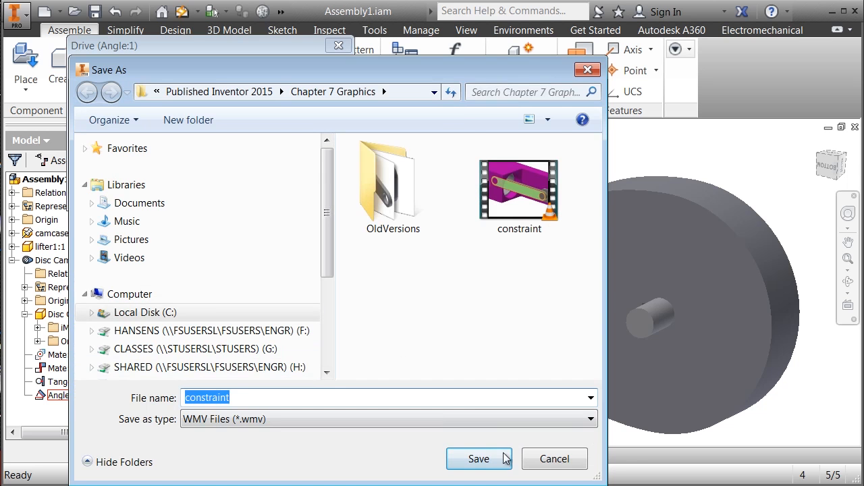
pyautogui.click(436, 89)
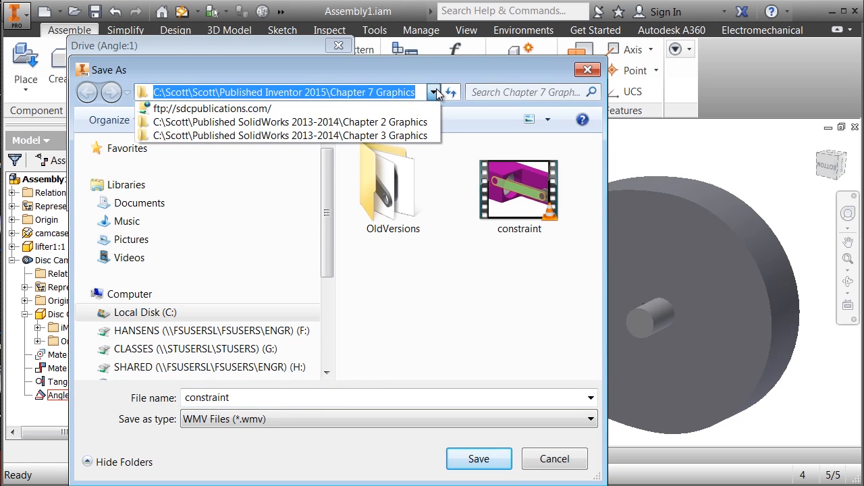
pyautogui.click(436, 90)
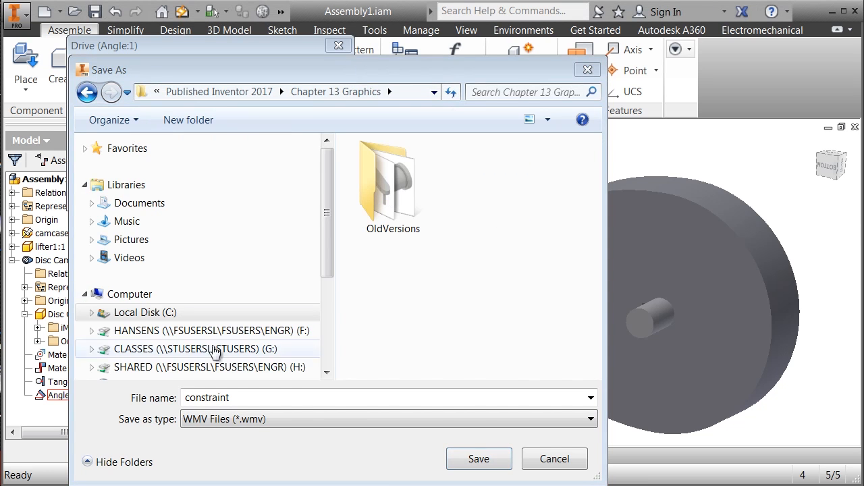
pyautogui.click(475, 461)
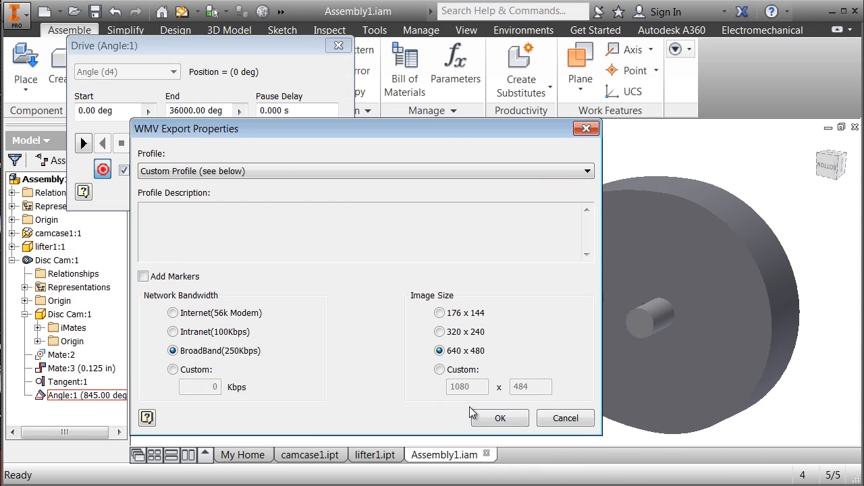
pyautogui.click(498, 419)
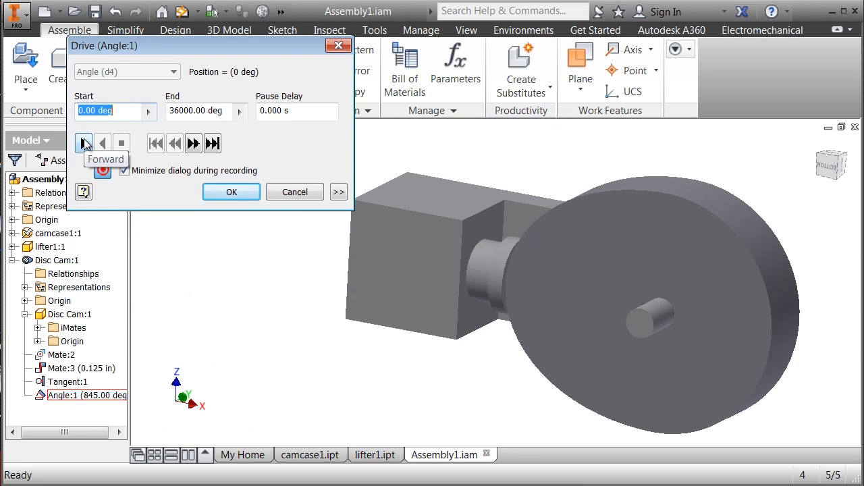
pyautogui.click(83, 144)
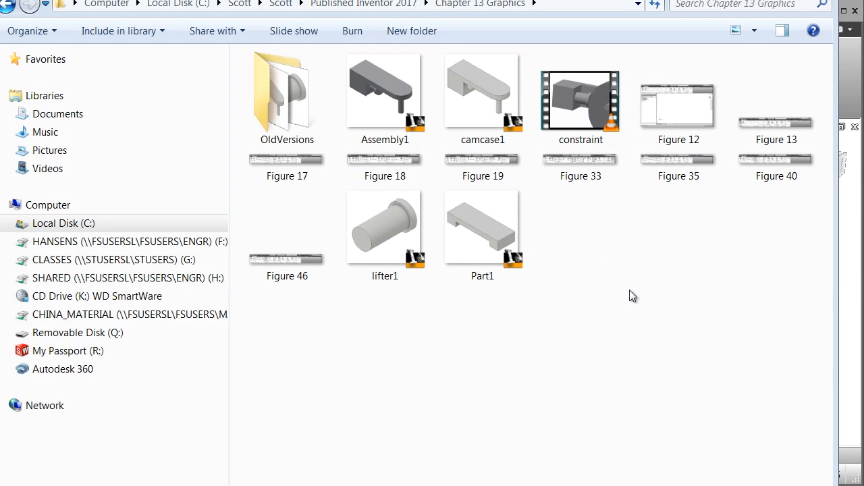
# Step: Open the recorded constraint video from the Chapter 13 Graphics folder in VLC media player, decline the player update and watch the cam motion
pyautogui.click(588, 109)
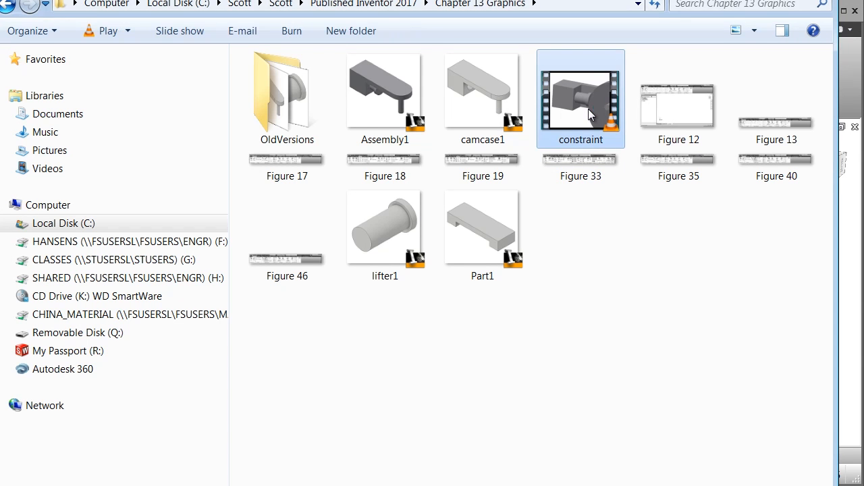
pyautogui.doubleClick(589, 114)
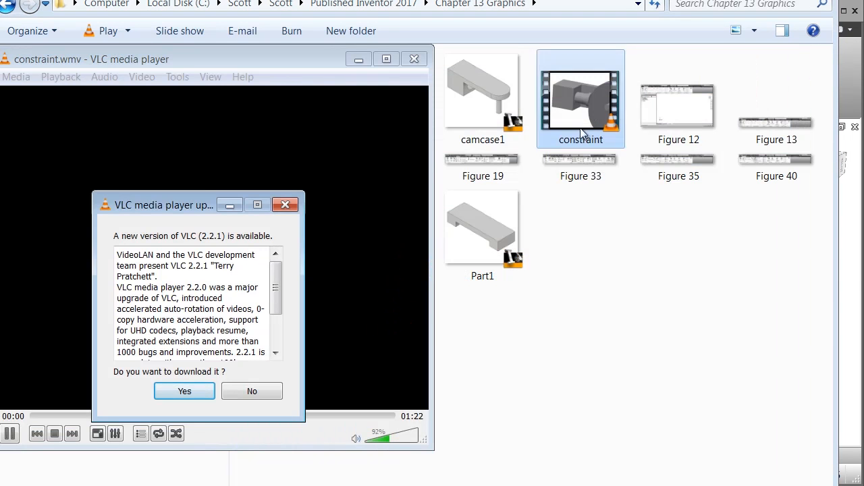
pyautogui.click(263, 394)
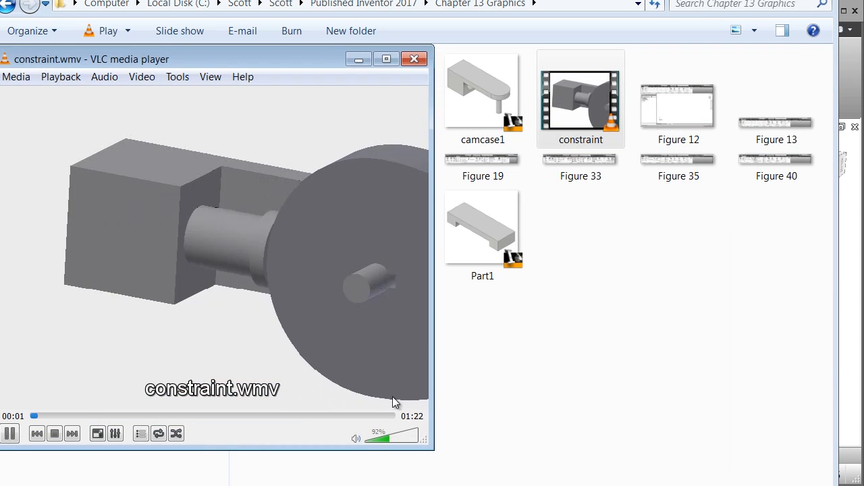
pyautogui.moveTo(433, 343)
pyautogui.mouseDown()
pyautogui.moveTo(662, 344)
pyautogui.moveTo(440, 353)
pyautogui.mouseUp()
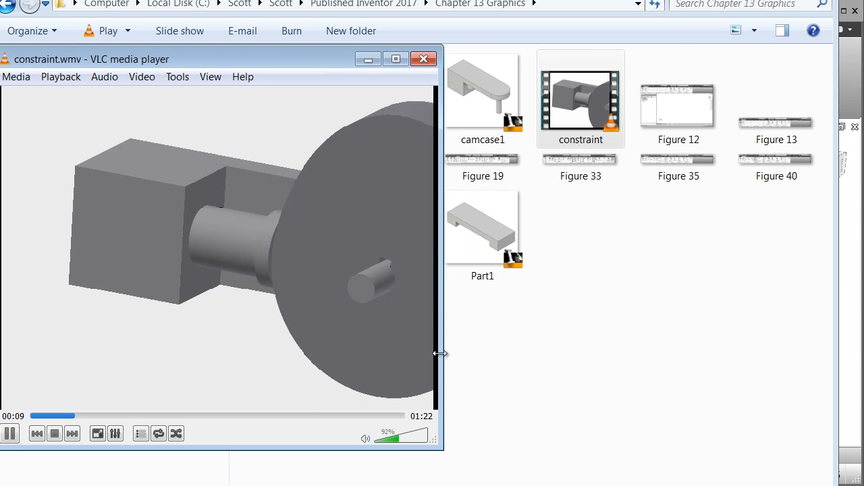